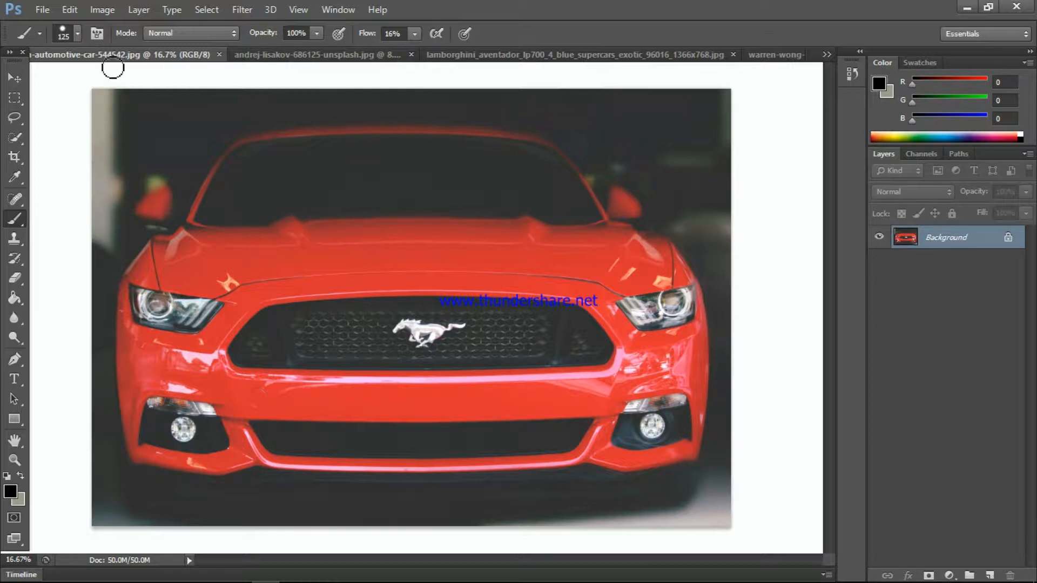
- Add a Hue/Saturation adjustment layer above the car photo and target the Reds by sampling the hood with the on-image adjustment tool
click(15, 78)
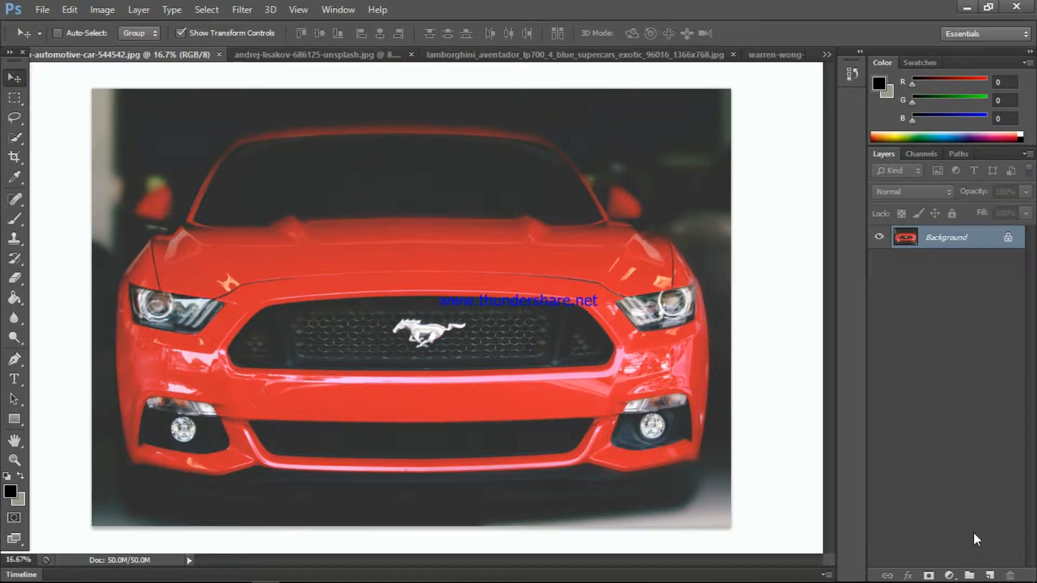
click(951, 575)
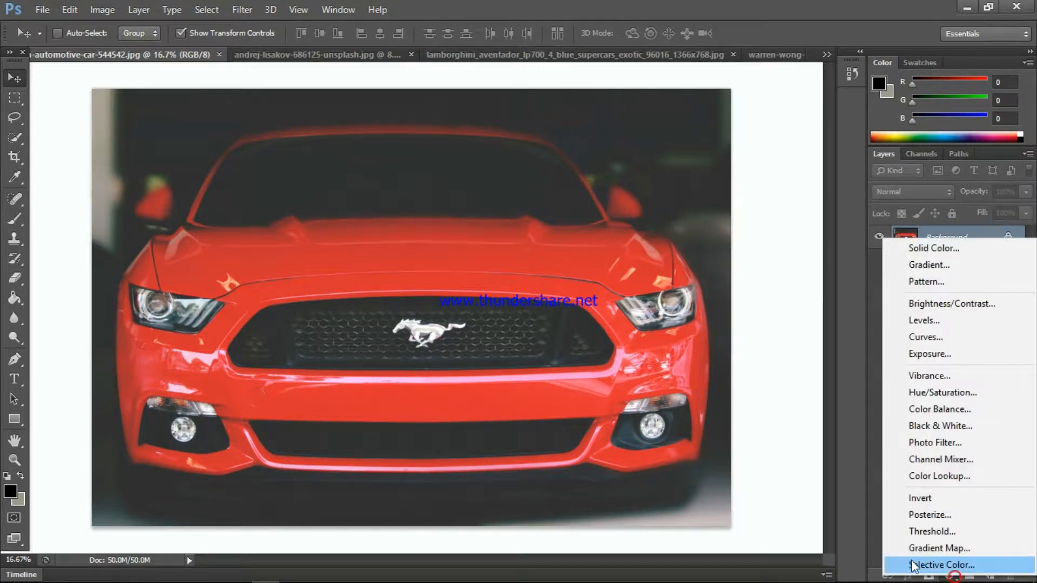
click(950, 393)
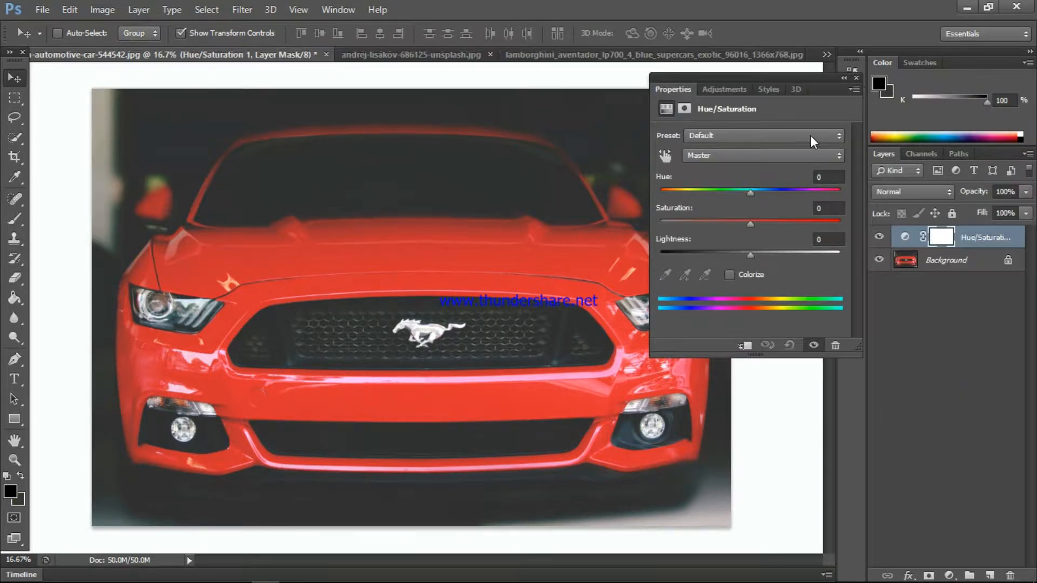
click(666, 155)
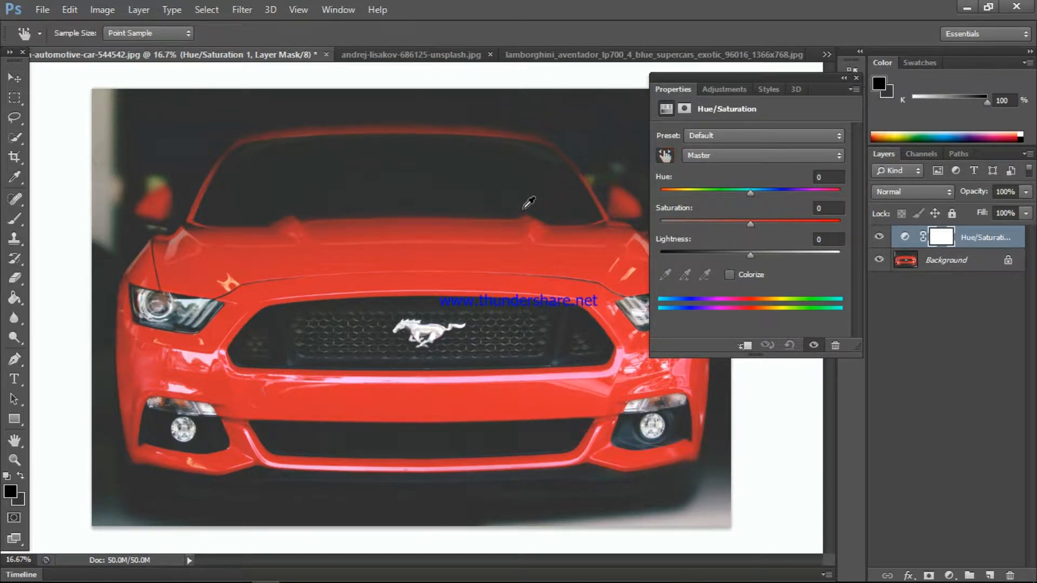
click(341, 251)
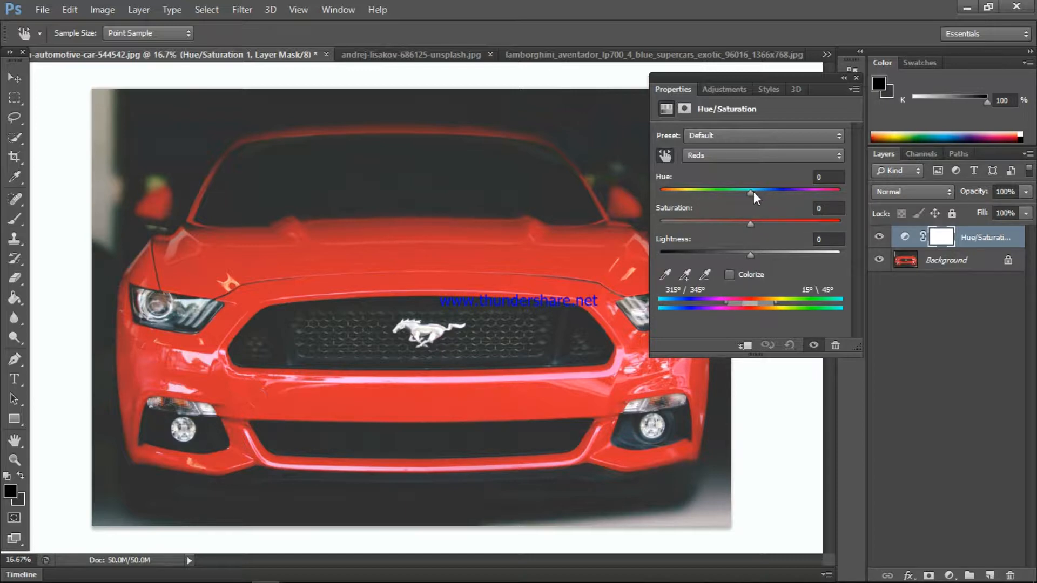
- Adjust the Reds to hue +37, saturation -34 and lightness +8 so the car body turns yellow
drag(751, 192, 672, 194)
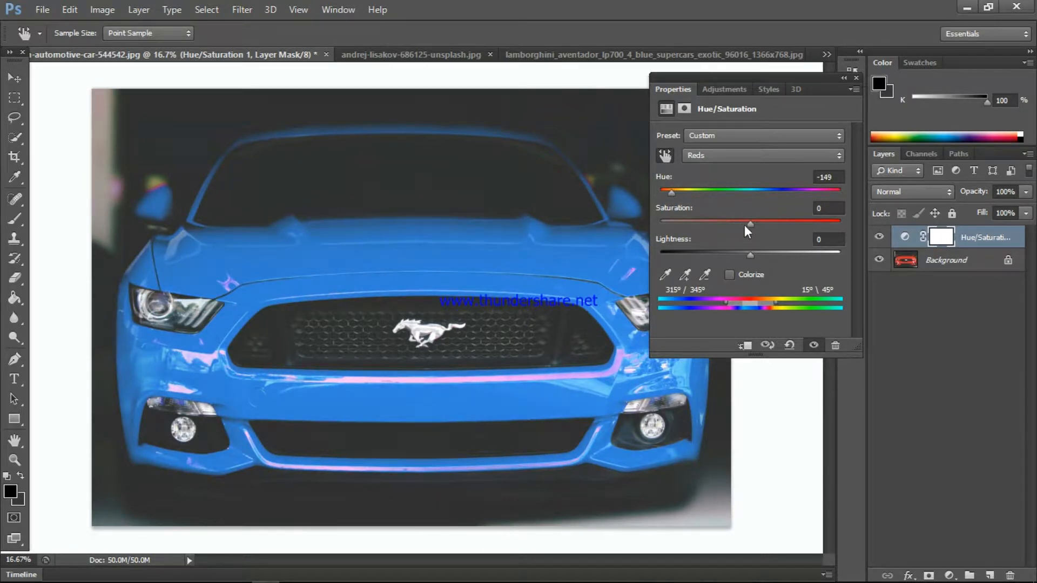
drag(750, 224, 747, 194)
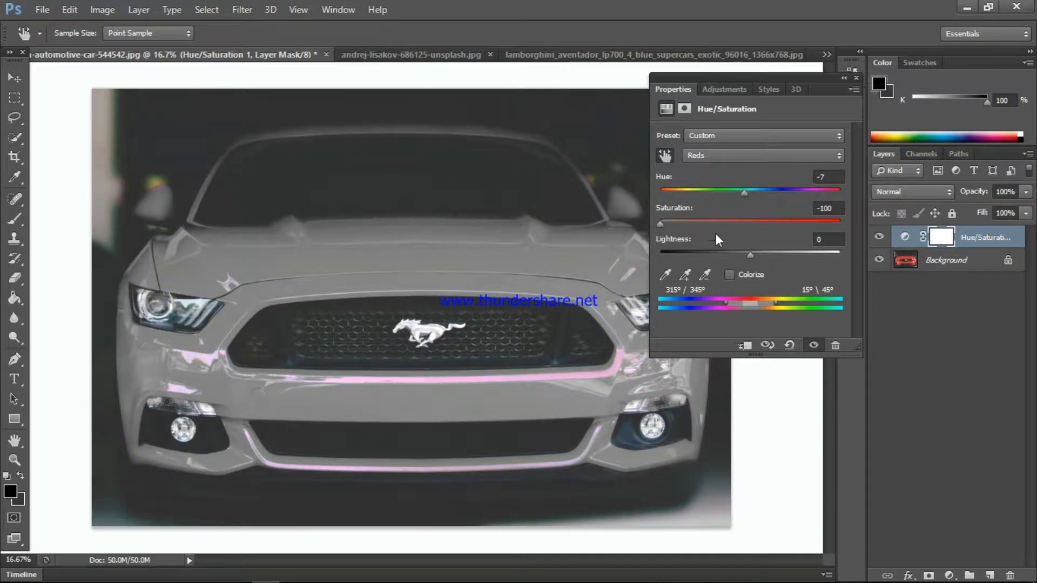
mouse_move(754, 254)
mouse_down()
mouse_move(809, 255)
mouse_move(765, 257)
mouse_move(754, 240)
mouse_up()
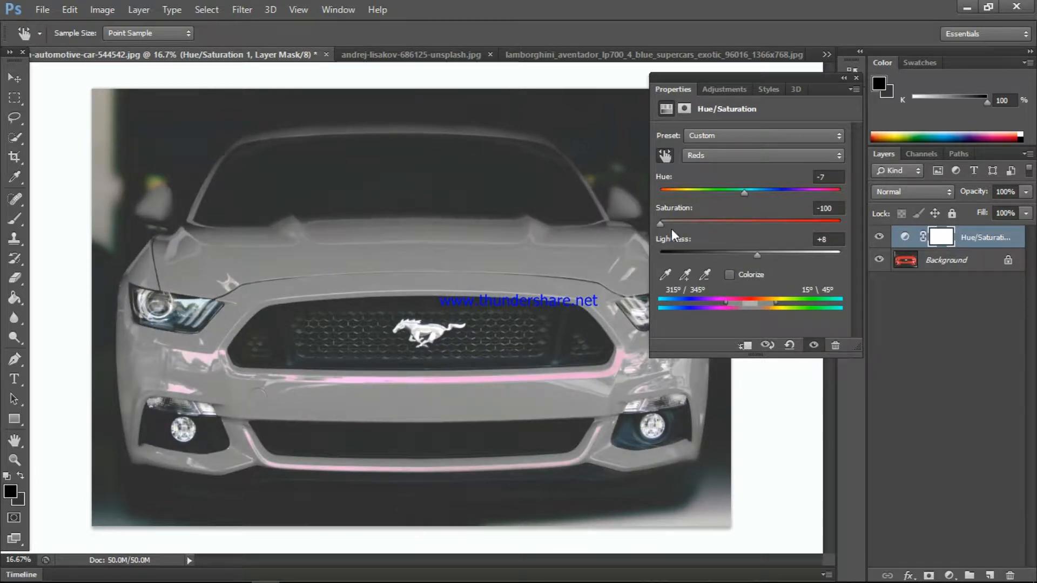
drag(666, 226, 783, 194)
drag(731, 224, 728, 215)
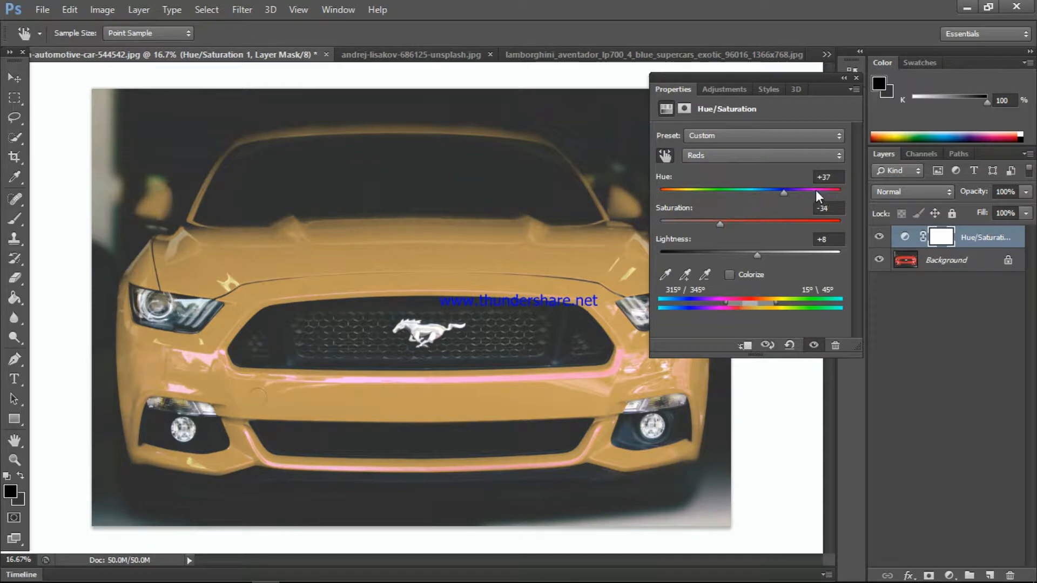
- Turn the car purple by setting the Reds' hue to -85, shift the affected range to 316°/346° and 16°\47°, and close the adjustment settings
drag(789, 191, 695, 185)
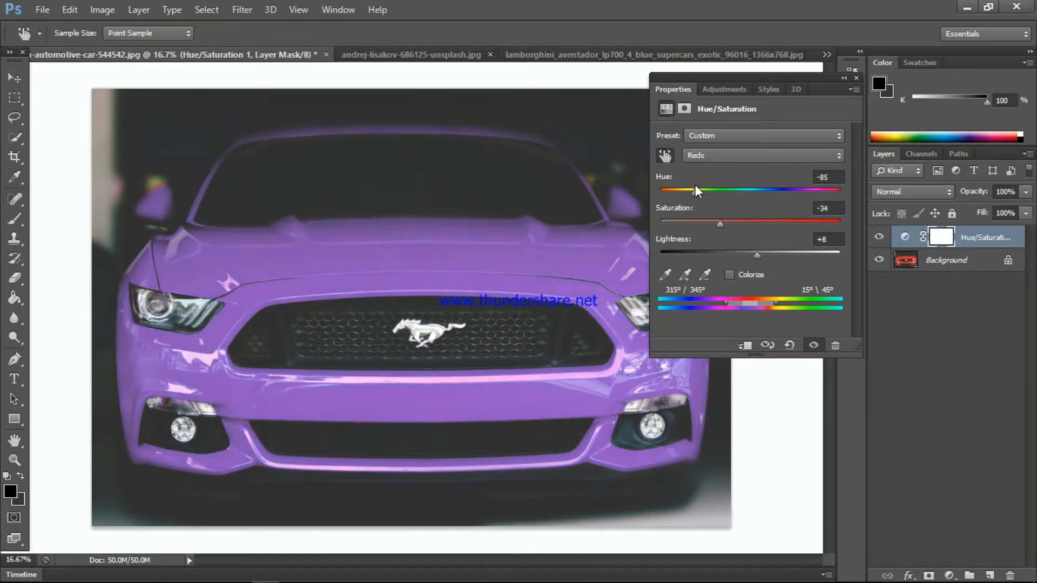
drag(714, 225, 720, 228)
mouse_move(757, 258)
mouse_down()
mouse_move(782, 256)
mouse_move(757, 253)
mouse_up()
mouse_move(750, 302)
mouse_down()
mouse_move(719, 294)
mouse_move(787, 306)
mouse_move(752, 306)
mouse_up()
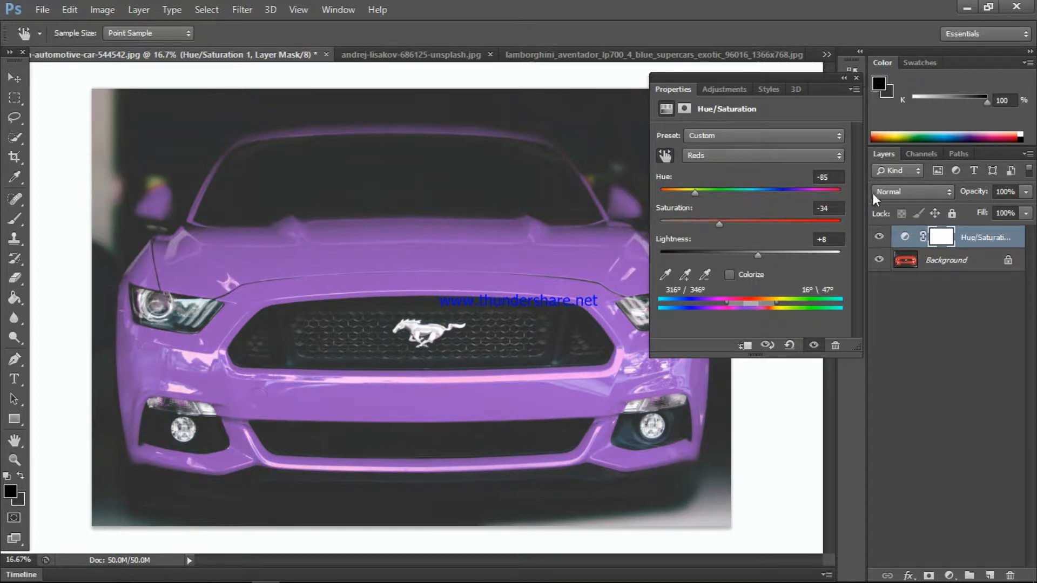
click(857, 77)
click(941, 273)
key(v)
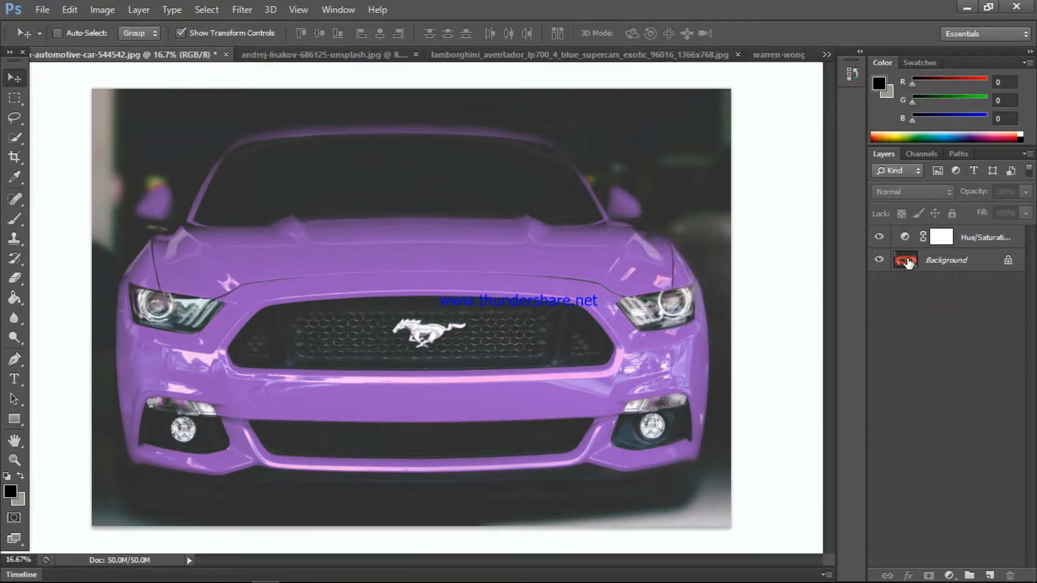
click(69, 10)
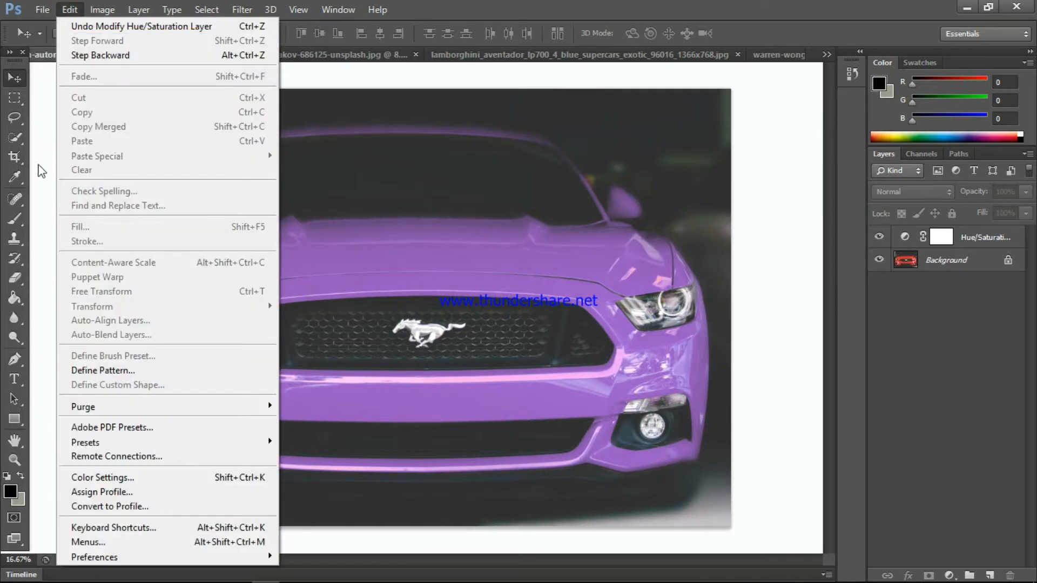
click(37, 9)
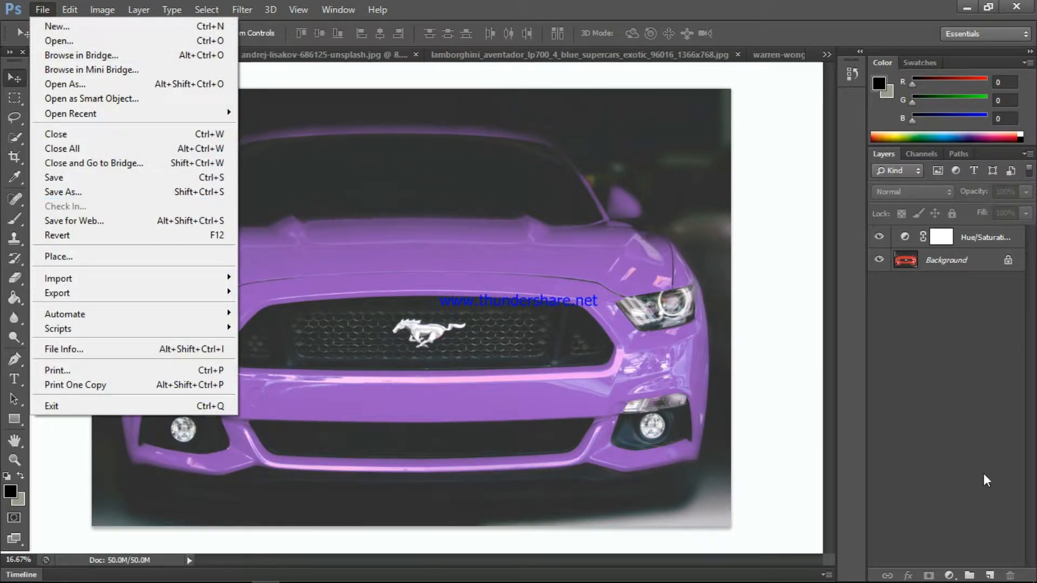
click(939, 433)
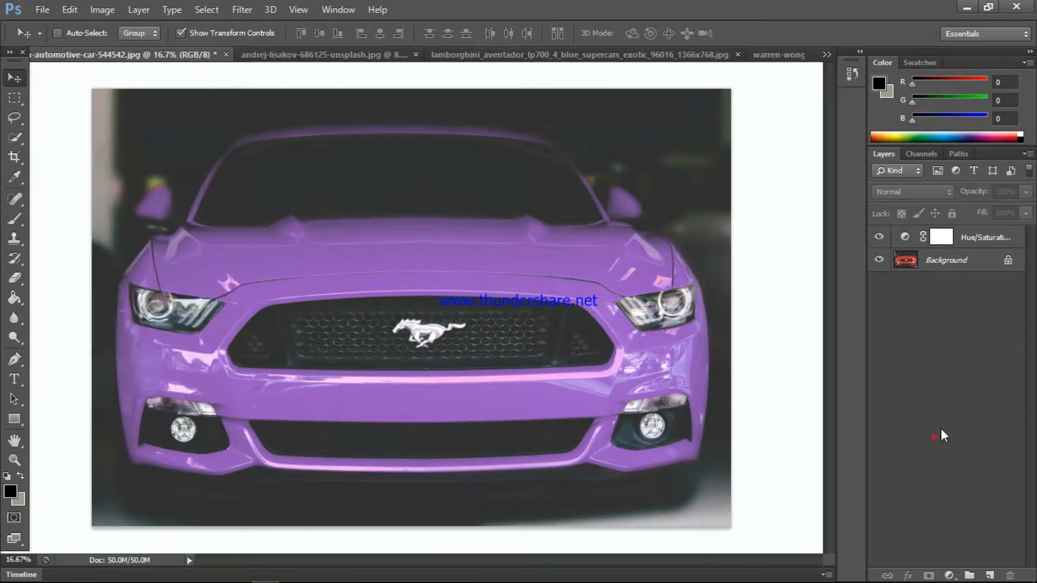
click(226, 54)
click(575, 236)
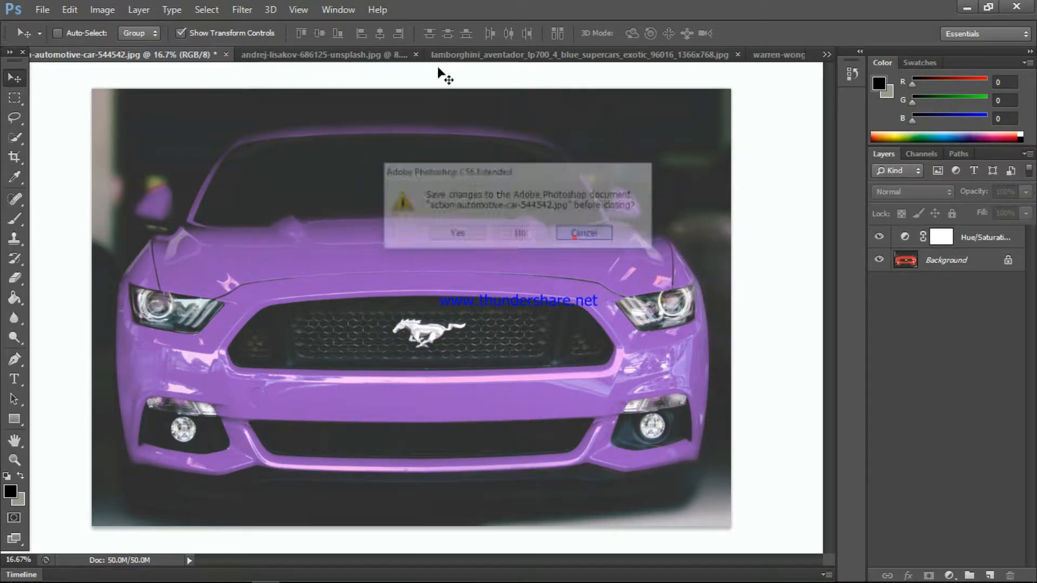
- In the red and blue paper chevron image, add a Hue/Saturation adjustment layer and target the Reds by sampling the red background
click(347, 55)
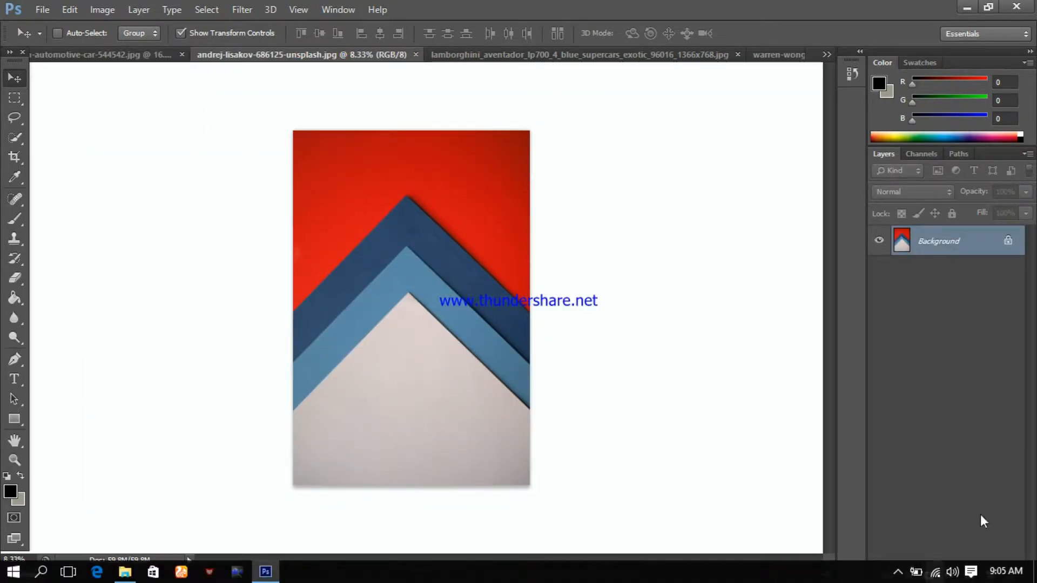
click(949, 575)
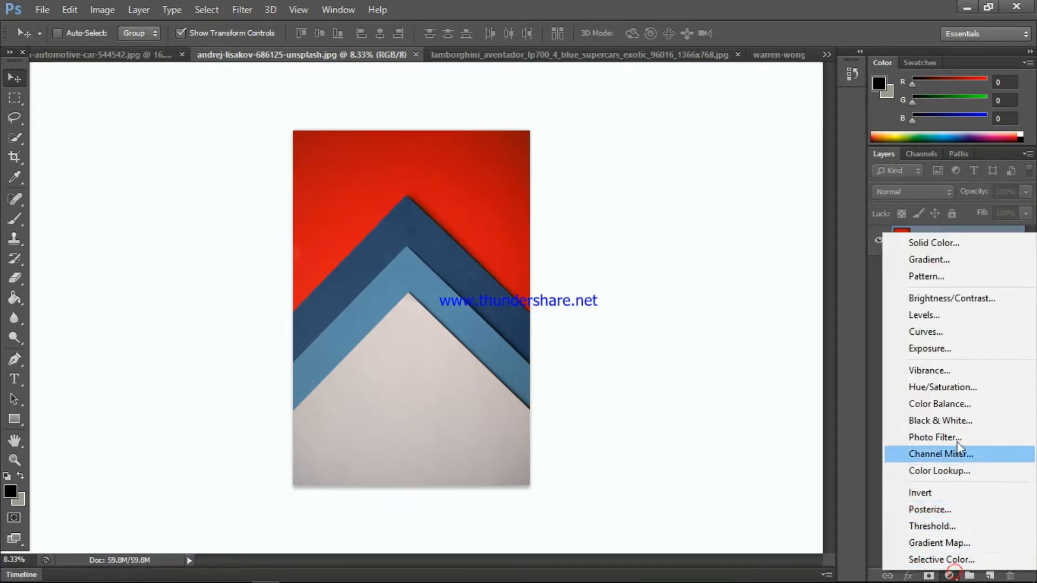
click(958, 387)
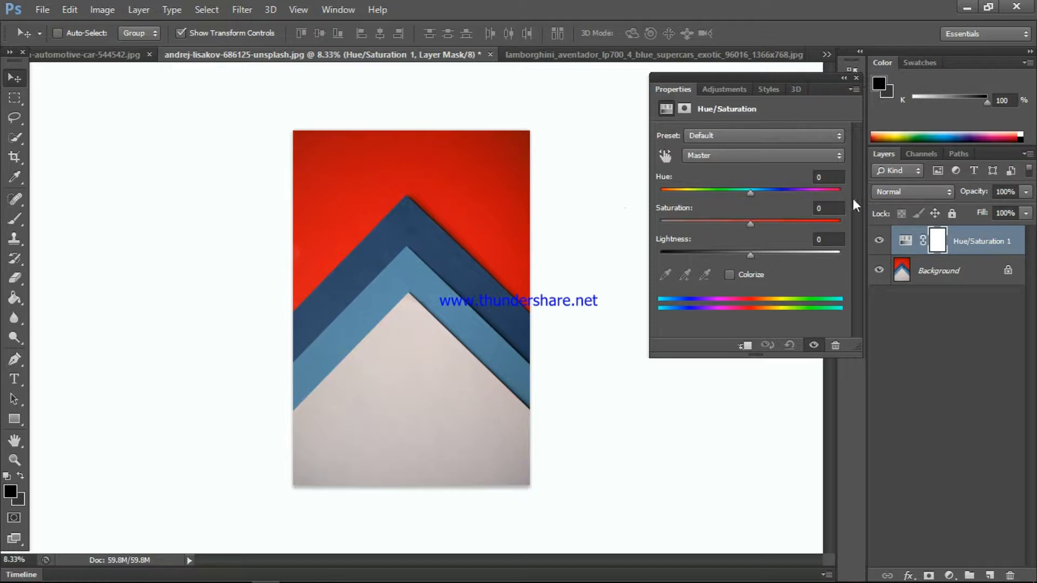
click(665, 156)
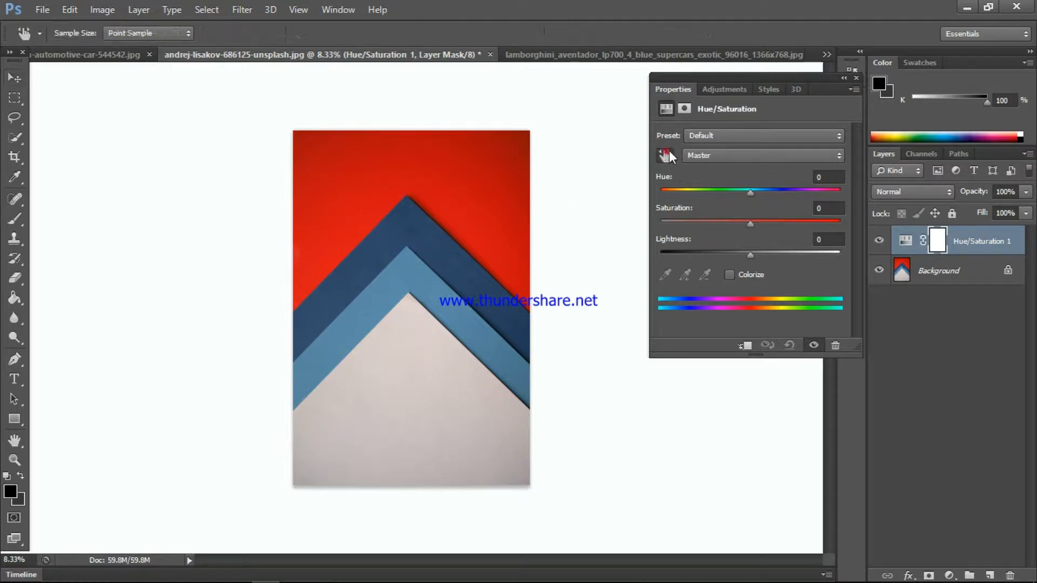
click(334, 168)
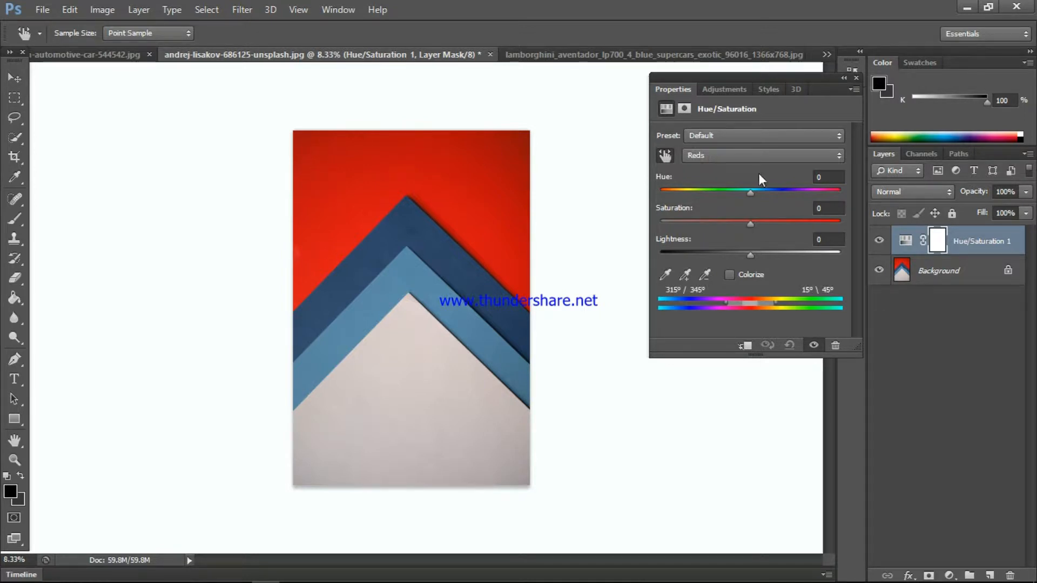
- Set the Reds' hue to -163, then sample the dark blue chevron and set the Blues' hue to +180
drag(752, 192, 667, 185)
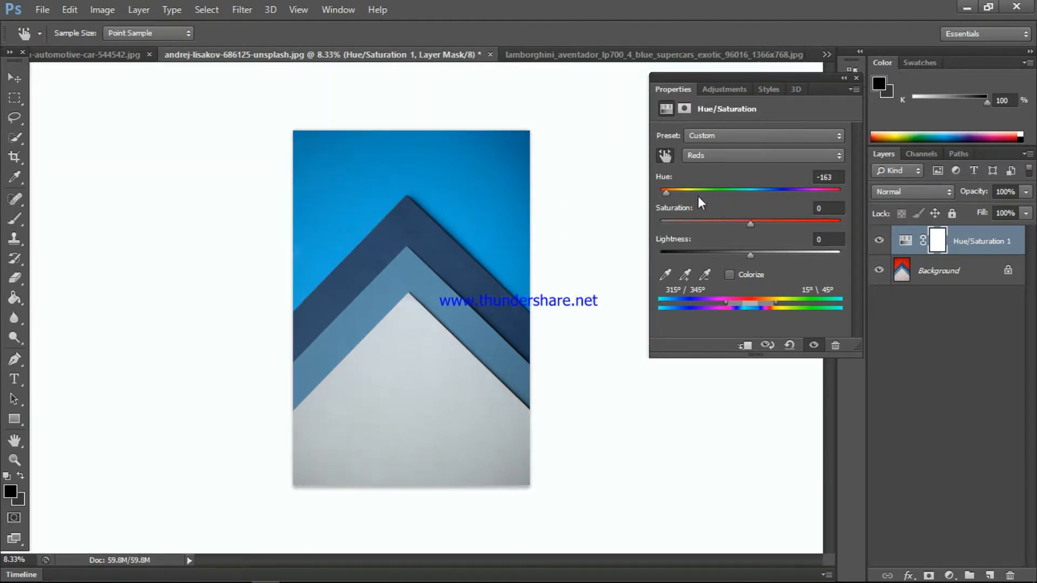
click(404, 231)
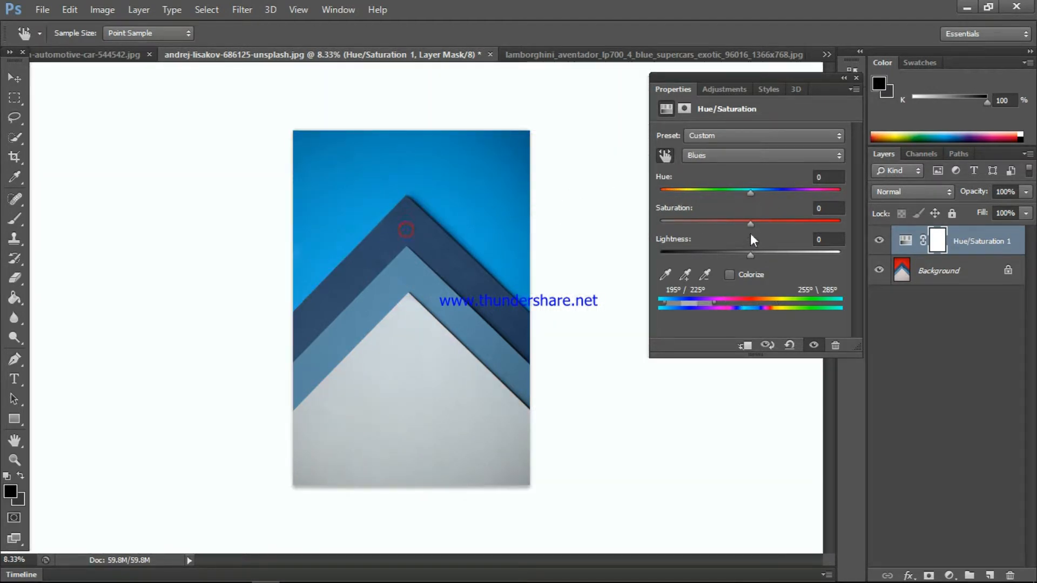
drag(751, 193, 845, 194)
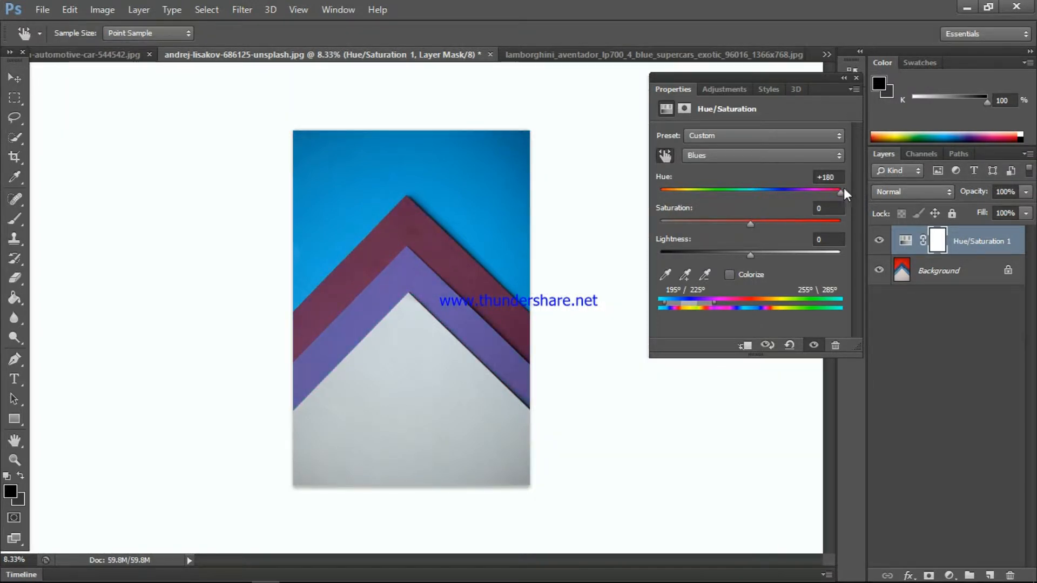
- Sample the inner chevron to target the Cyans, and set their hue to -180 and saturation to -84
click(397, 269)
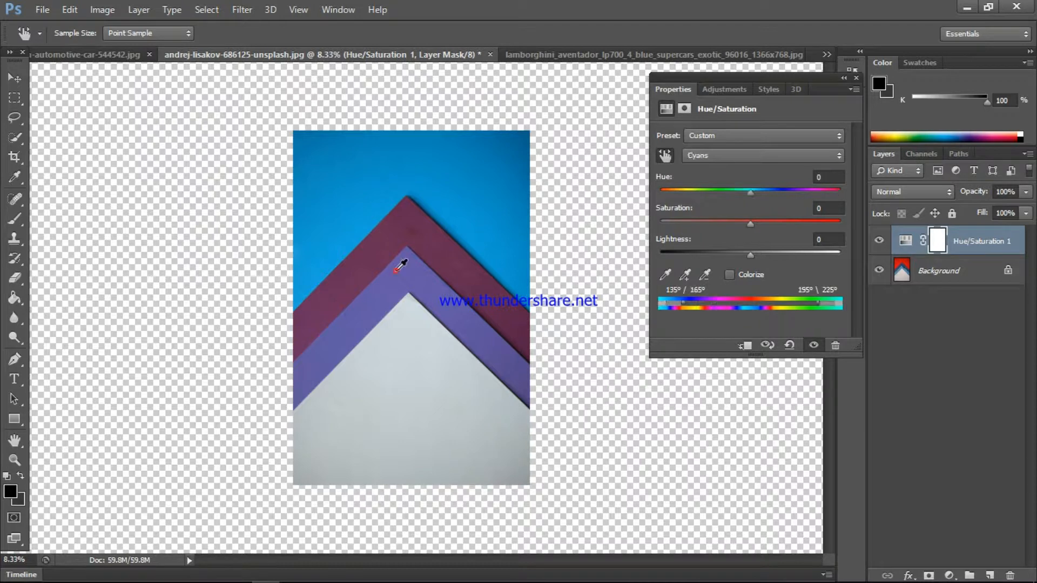
drag(752, 224, 659, 181)
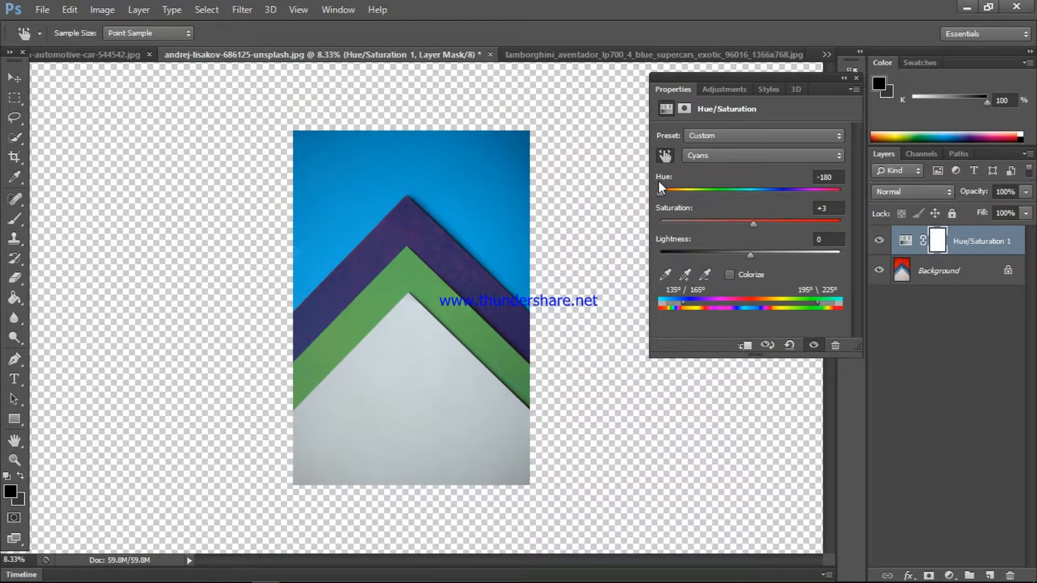
drag(753, 223, 675, 209)
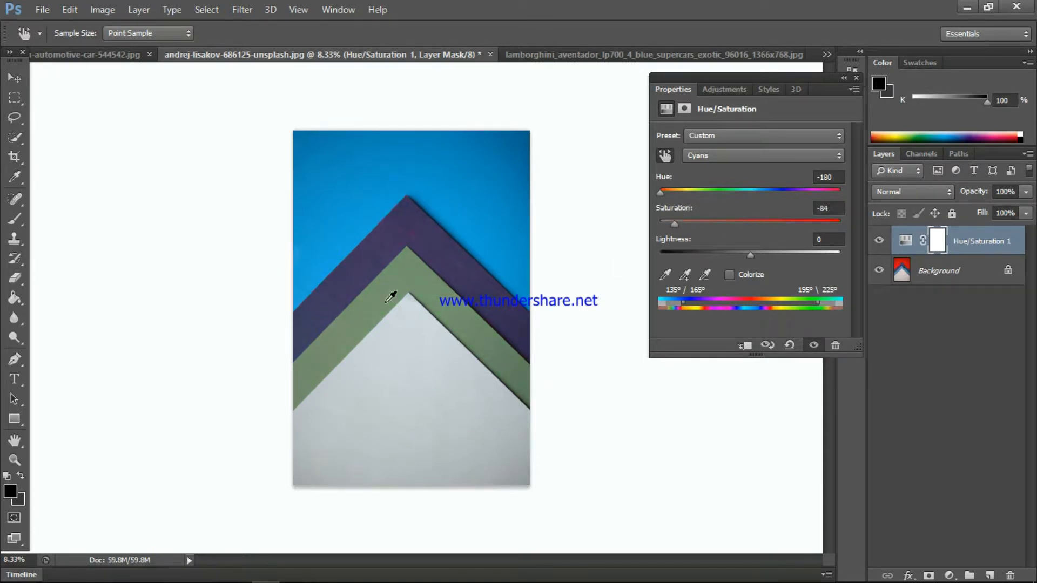
- Sample the pale triangle to target the Reds again, shift their hue until the background is pink, and close the adjustment settings
click(411, 349)
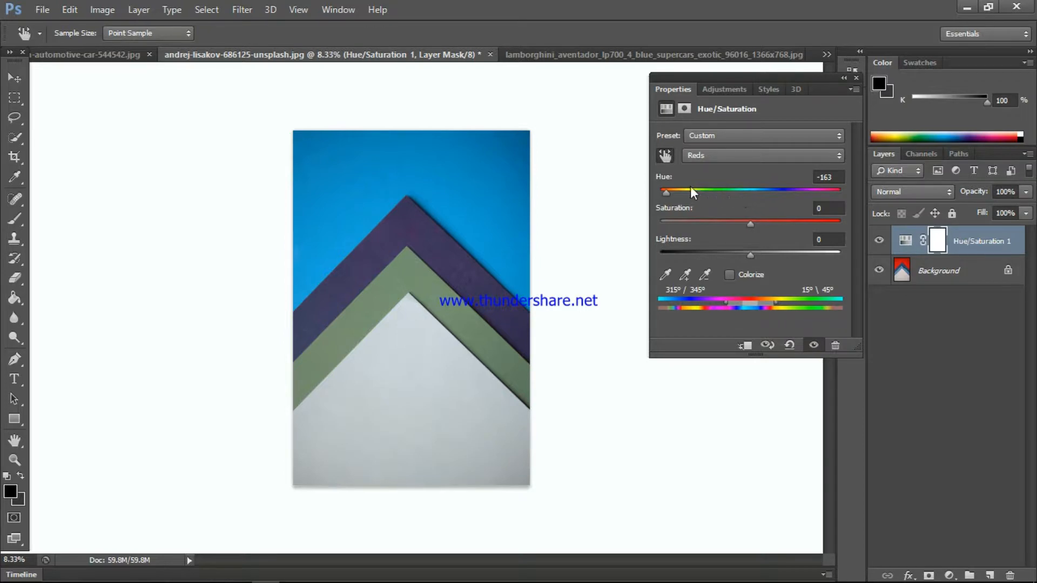
mouse_move(667, 190)
mouse_down()
mouse_move(714, 189)
mouse_move(682, 190)
mouse_up()
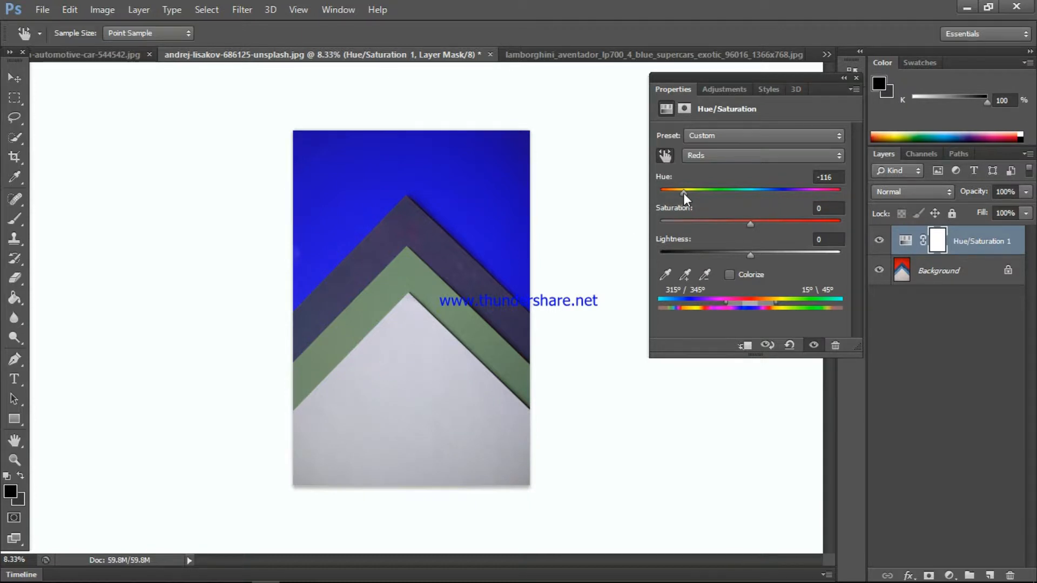
drag(683, 193, 718, 195)
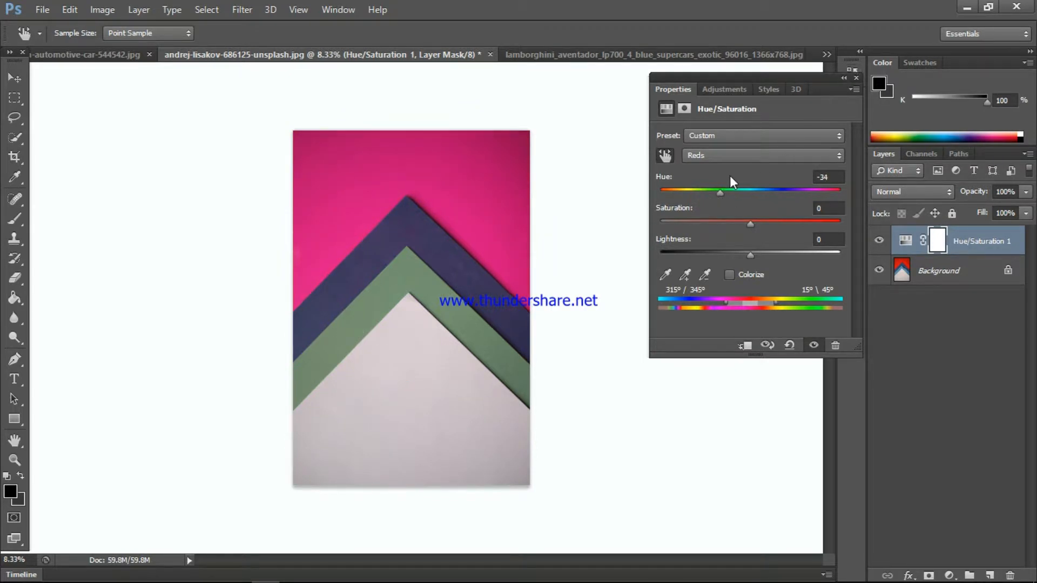
drag(720, 195, 716, 192)
click(856, 77)
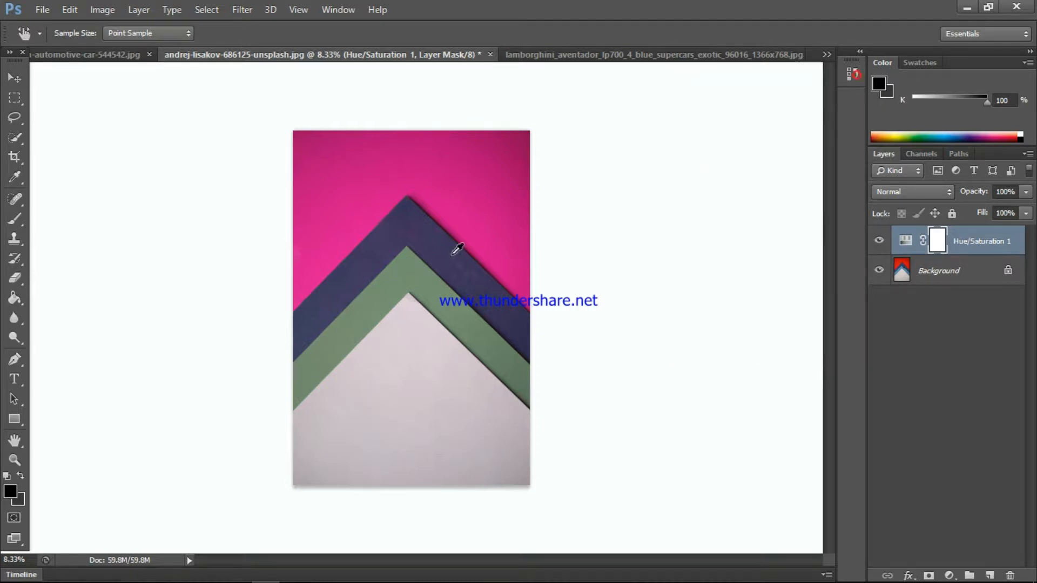
click(69, 9)
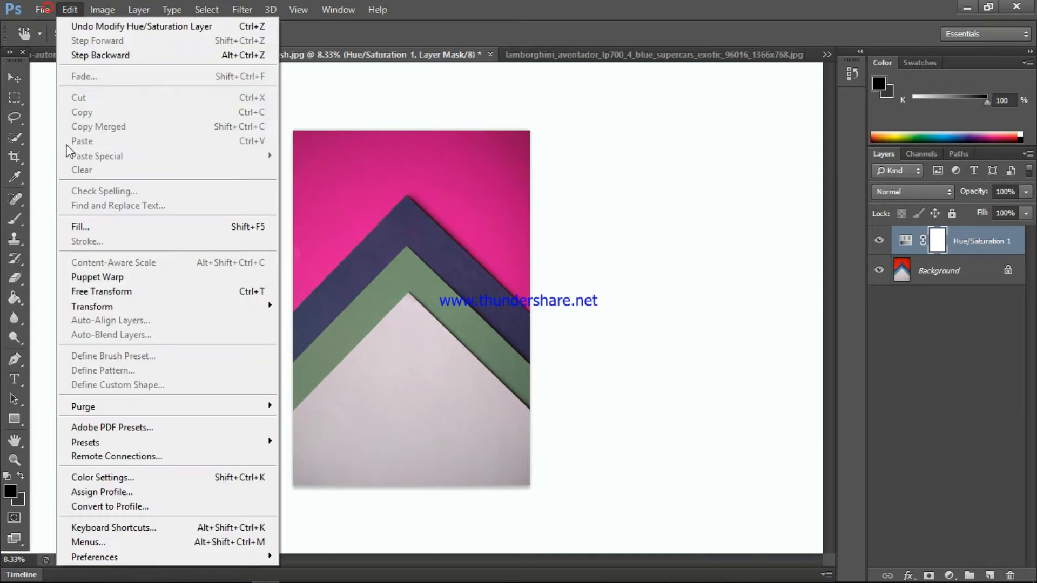
mouse_move(42, 9)
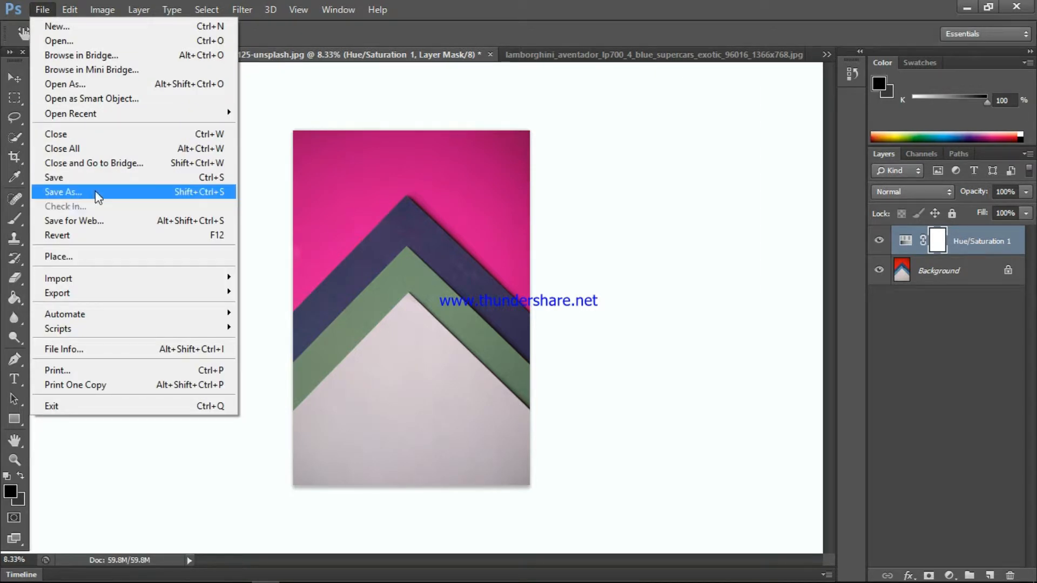
click(764, 271)
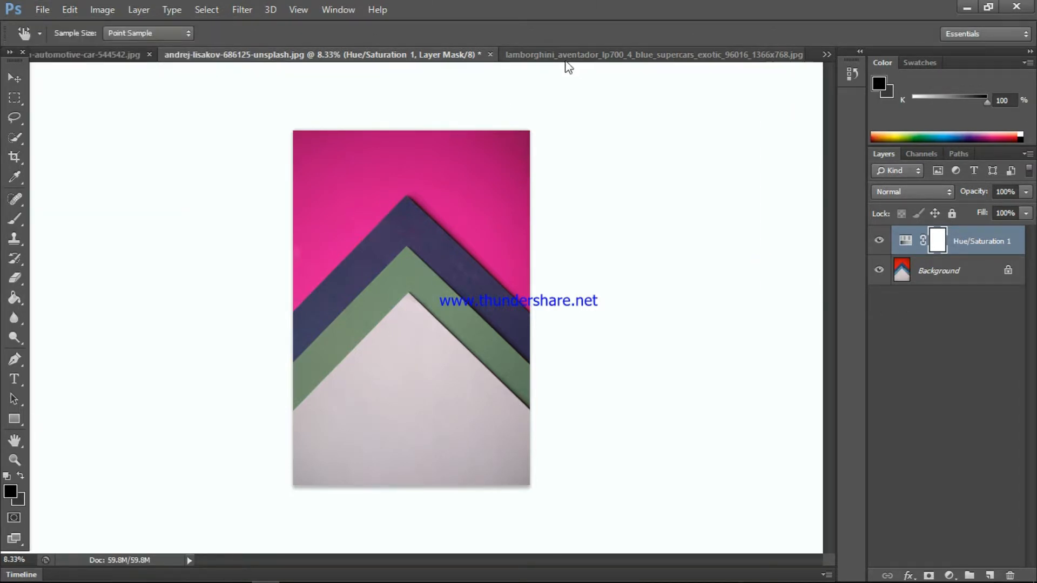
- In the blue Lamborghini image, add a Hue/Saturation adjustment layer and target the Cyans by sampling the car's hood
click(571, 56)
key(v)
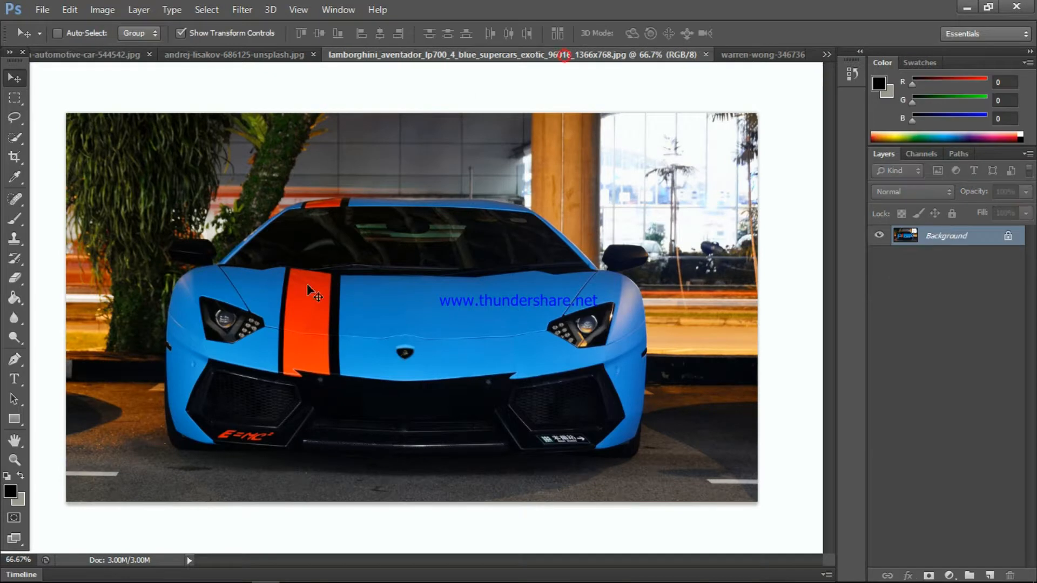
click(949, 574)
click(962, 387)
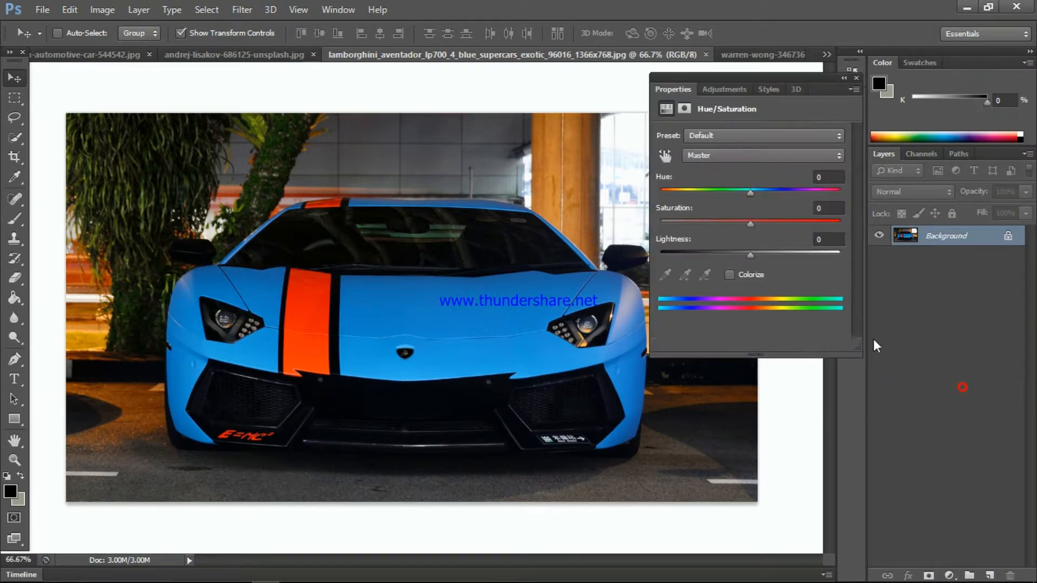
click(665, 155)
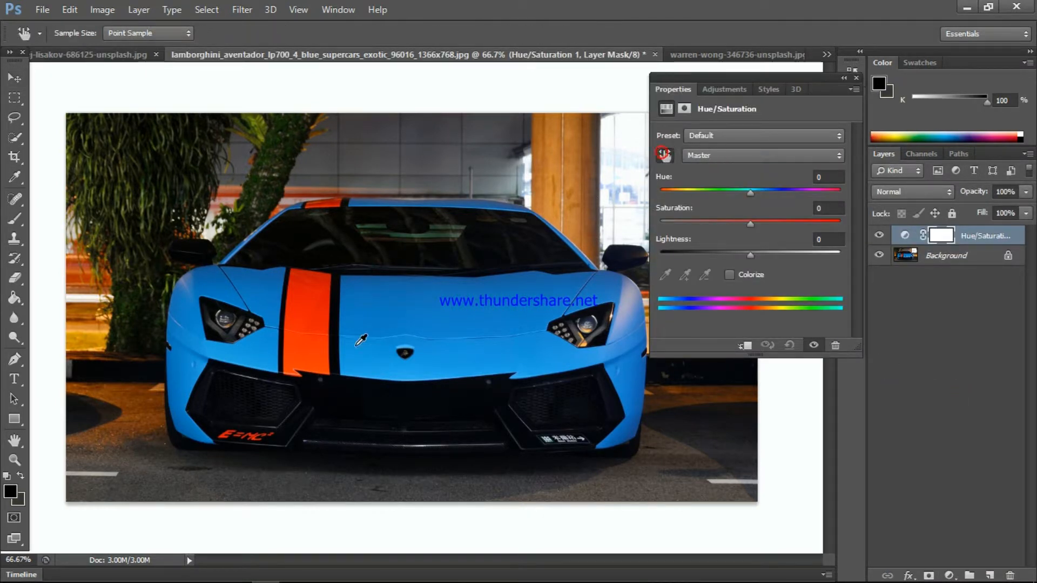
click(423, 298)
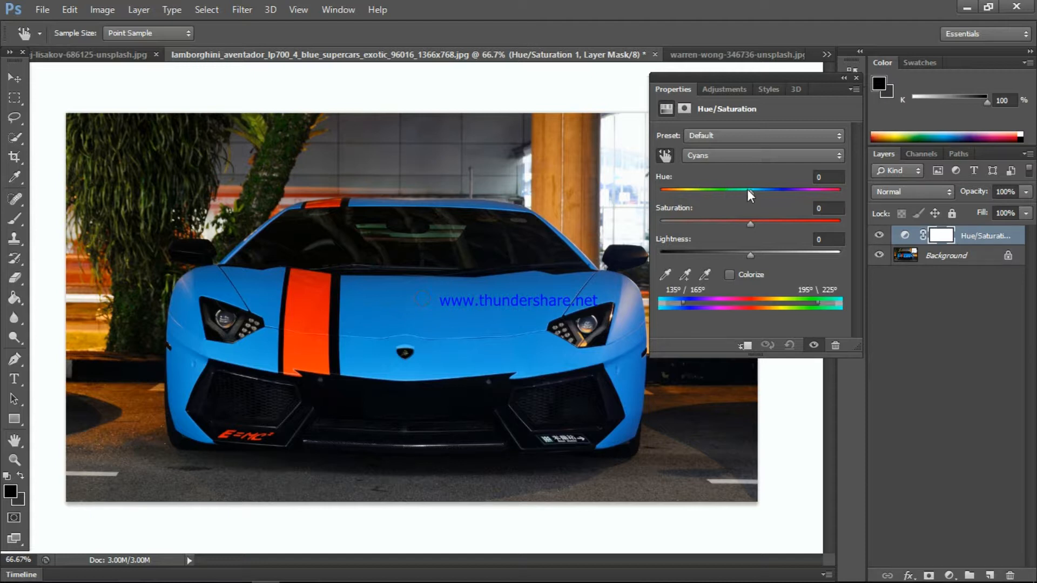
- Turn the car body teal by setting the Cyans' hue to -54, saturation to -30 and lightness to -18
drag(748, 190, 784, 197)
drag(780, 196, 841, 199)
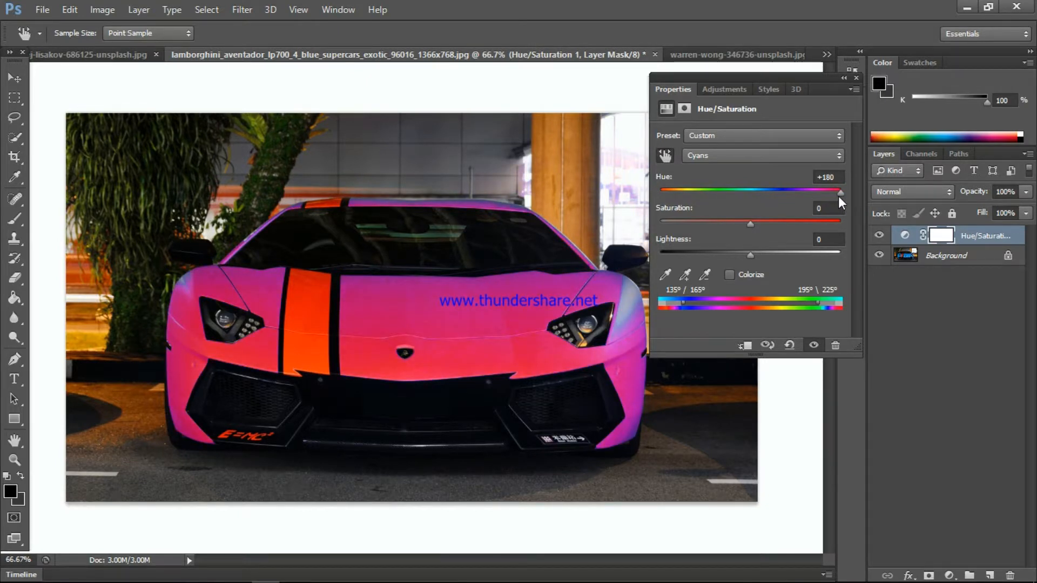
drag(838, 196, 699, 199)
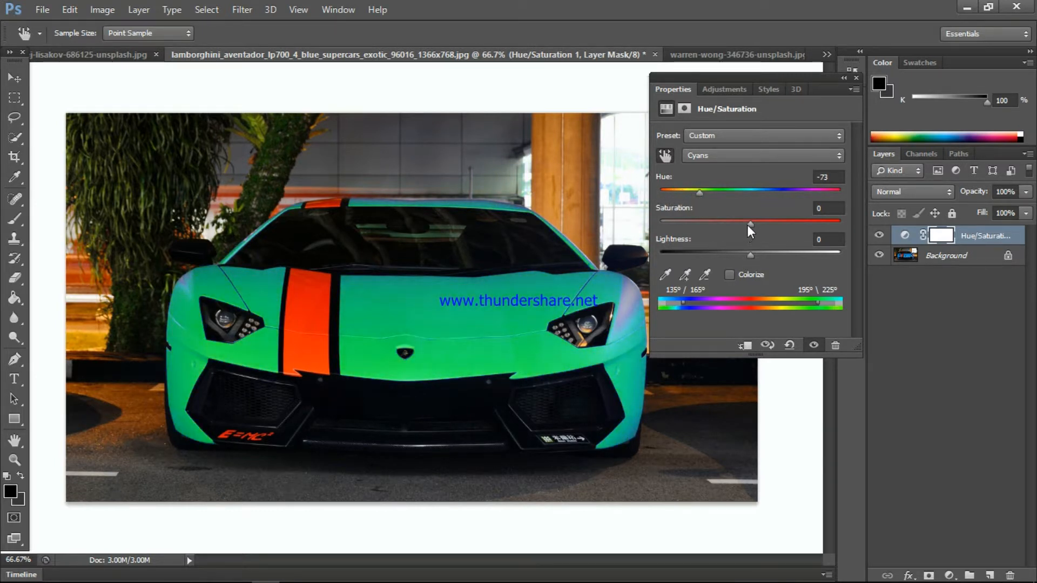
mouse_move(747, 225)
mouse_down()
mouse_move(700, 222)
mouse_move(747, 225)
mouse_move(723, 223)
mouse_move(740, 252)
mouse_move(651, 247)
mouse_up()
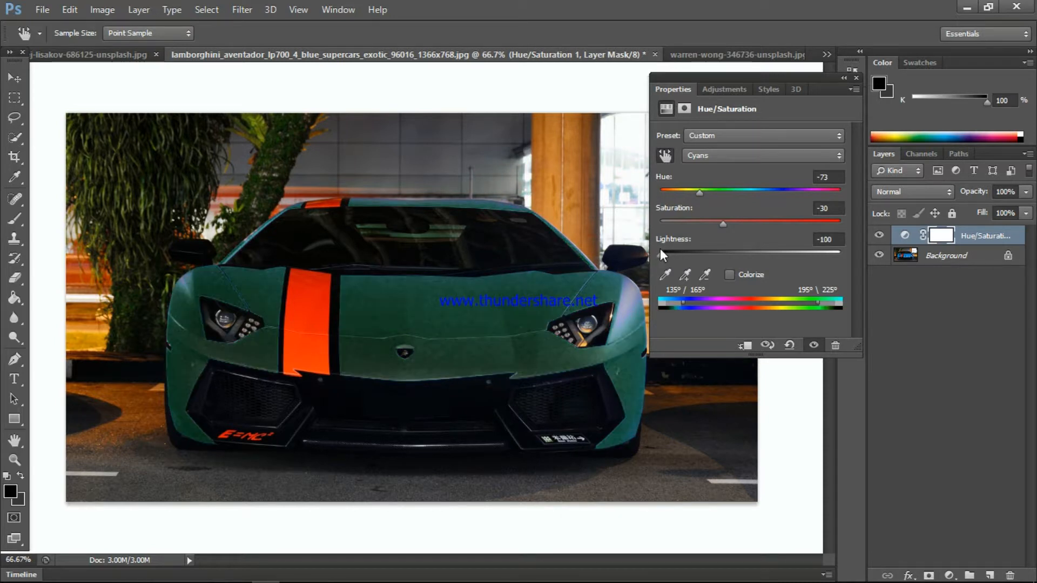
mouse_move(700, 190)
mouse_down()
mouse_move(665, 192)
mouse_move(731, 196)
mouse_move(705, 196)
mouse_up()
mouse_move(657, 254)
mouse_down()
mouse_move(695, 261)
mouse_move(857, 244)
mouse_move(724, 252)
mouse_move(733, 250)
mouse_up()
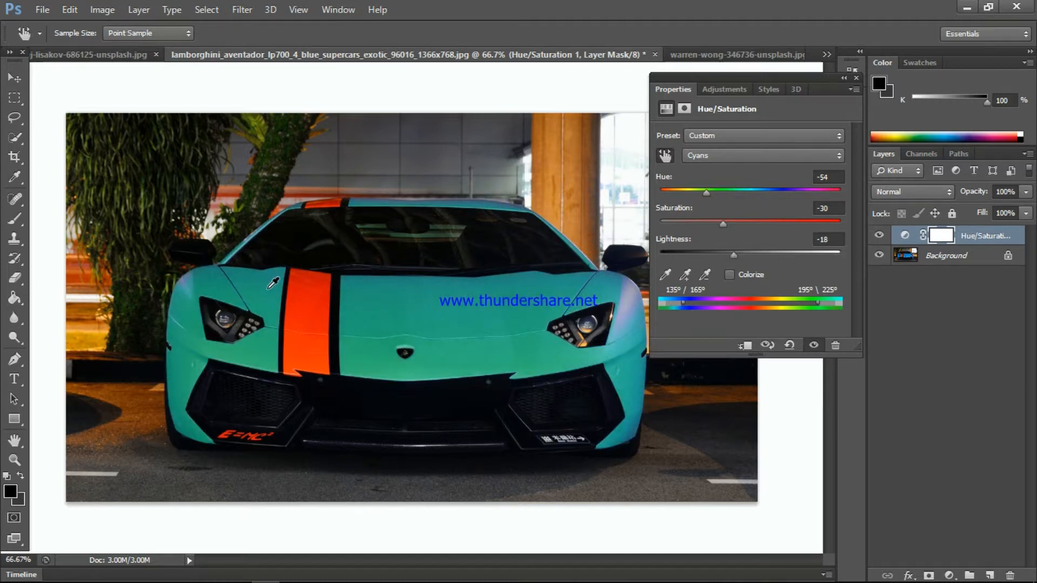
- Sample the orange hood stripe to target the Reds, set their hue to +45, and close the adjustment settings
click(306, 300)
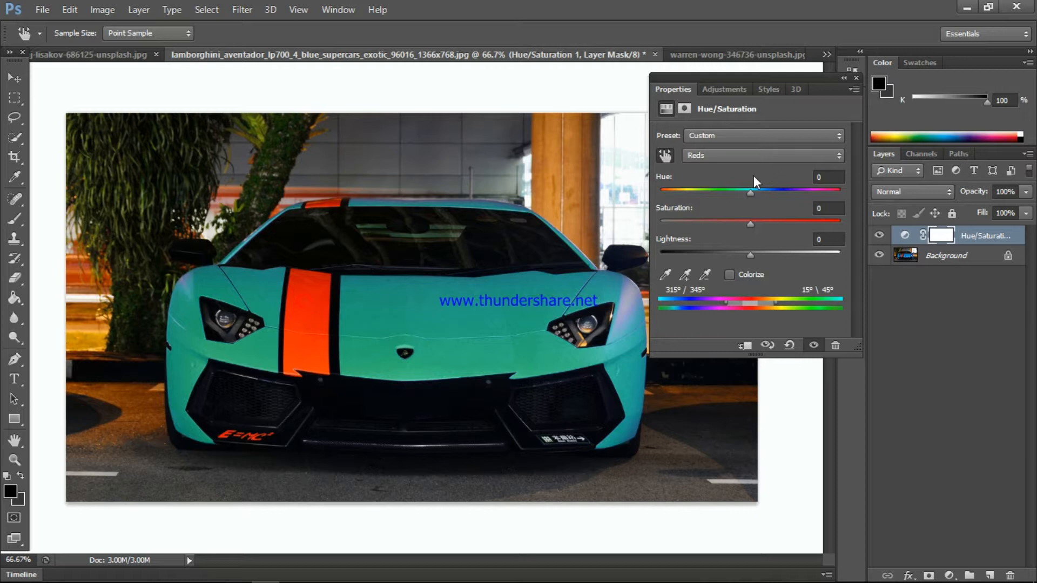
drag(748, 196, 707, 189)
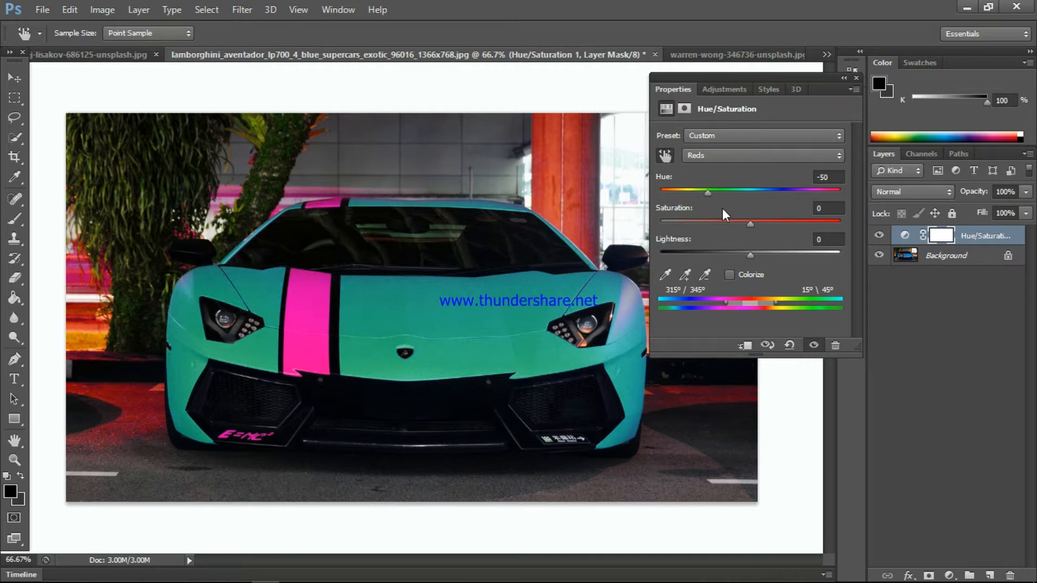
drag(704, 193, 791, 193)
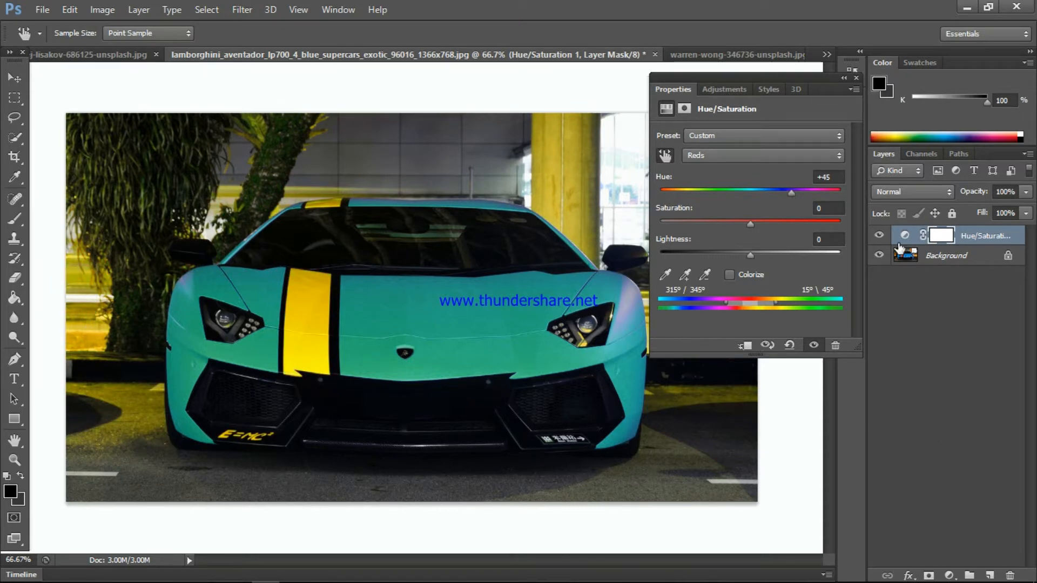
click(857, 76)
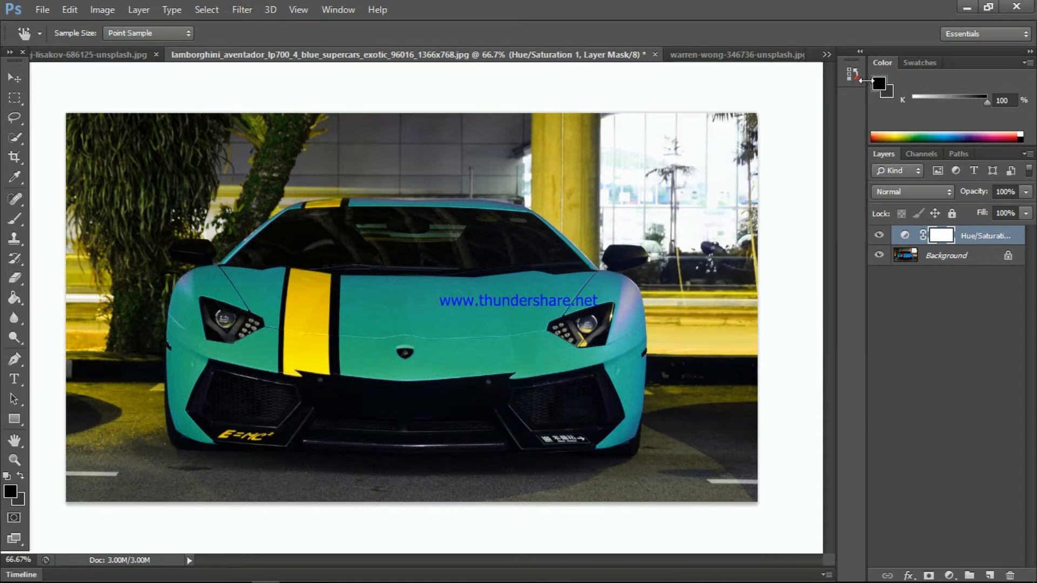
- Paint black with the Brush on the Hue/Saturation layer mask over the background around the car to restore its original colors, then deselect the layer
click(9, 491)
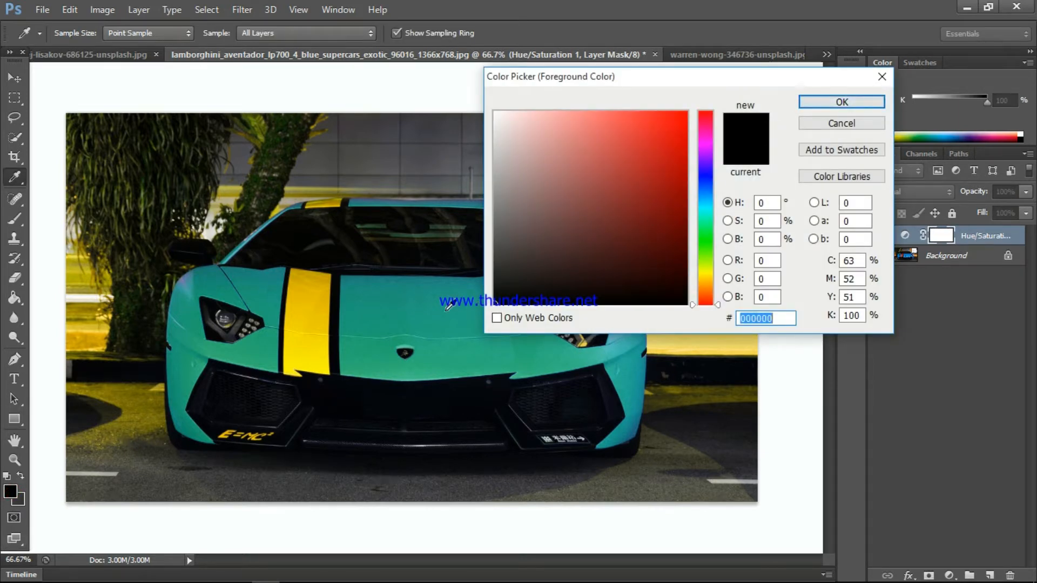
click(824, 103)
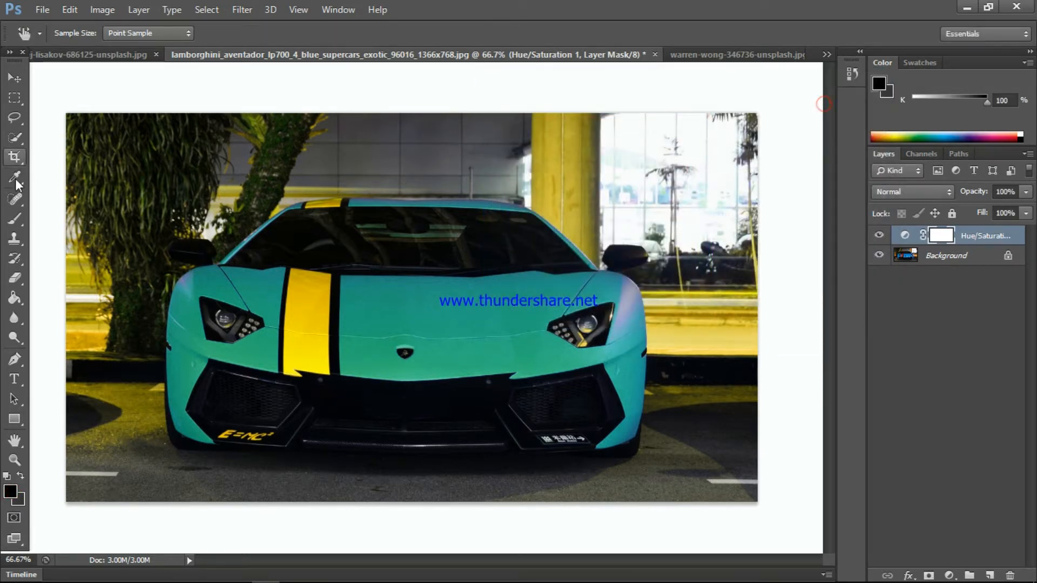
click(15, 218)
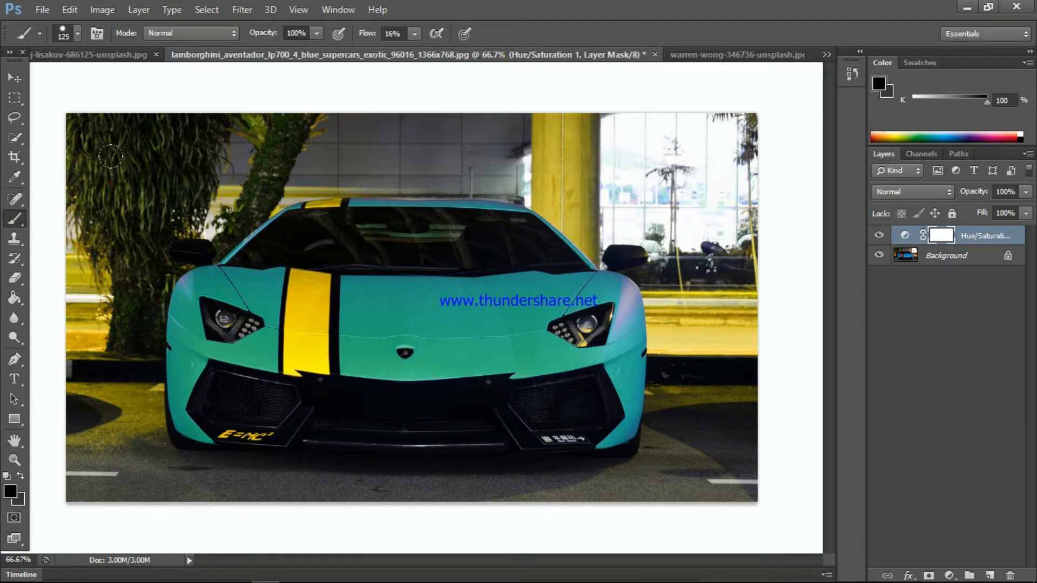
mouse_move(114, 178)
mouse_down()
mouse_move(99, 149)
mouse_move(90, 271)
mouse_move(85, 208)
mouse_move(80, 248)
mouse_move(78, 229)
mouse_move(79, 357)
mouse_move(76, 343)
mouse_move(104, 401)
mouse_move(118, 363)
mouse_move(136, 386)
mouse_move(128, 403)
mouse_move(79, 344)
mouse_up()
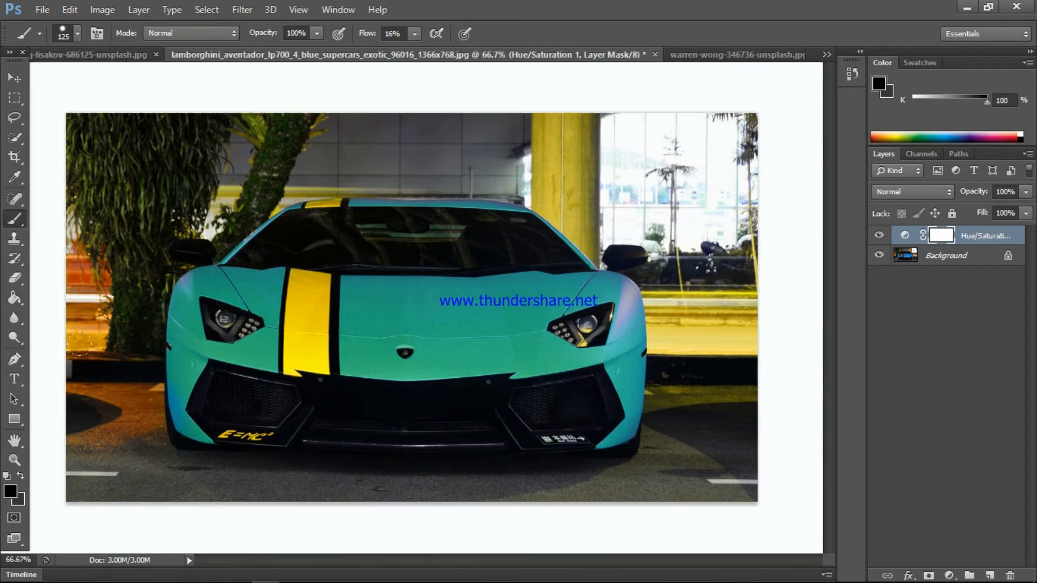
drag(111, 184, 88, 110)
mouse_move(225, 108)
mouse_down()
mouse_move(286, 105)
mouse_move(242, 119)
mouse_move(209, 163)
mouse_move(246, 155)
mouse_move(212, 165)
mouse_move(251, 146)
mouse_move(317, 151)
mouse_move(295, 136)
mouse_move(286, 142)
mouse_move(559, 142)
mouse_move(574, 111)
mouse_up()
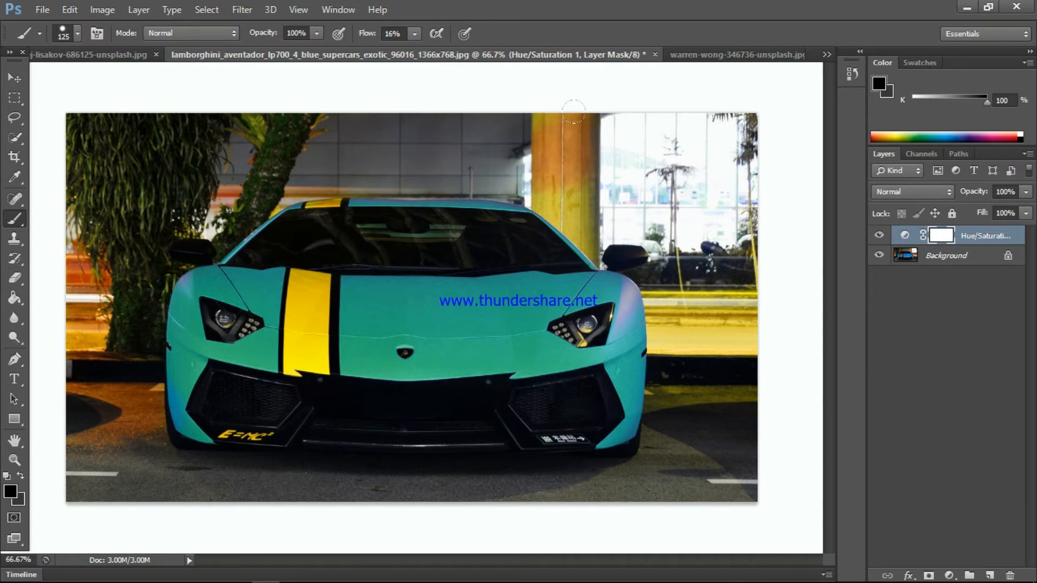
drag(526, 153, 582, 188)
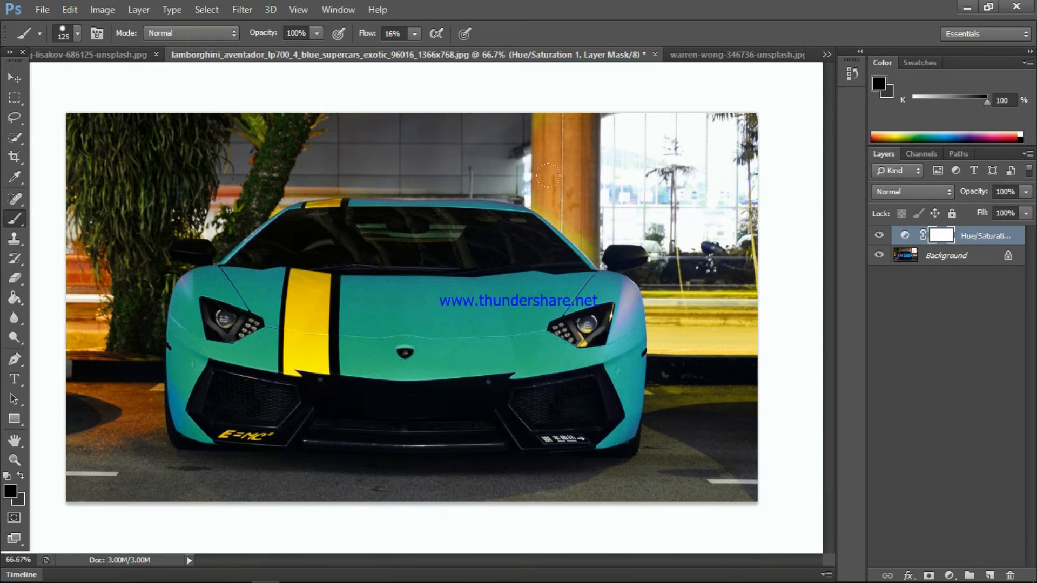
mouse_move(600, 216)
mouse_down()
mouse_move(643, 222)
mouse_move(636, 205)
mouse_move(649, 220)
mouse_move(680, 218)
mouse_move(688, 285)
mouse_move(708, 271)
mouse_move(730, 219)
mouse_move(738, 302)
mouse_move(710, 428)
mouse_move(695, 304)
mouse_move(694, 376)
mouse_move(667, 353)
mouse_move(656, 364)
mouse_move(671, 396)
mouse_move(660, 281)
mouse_up()
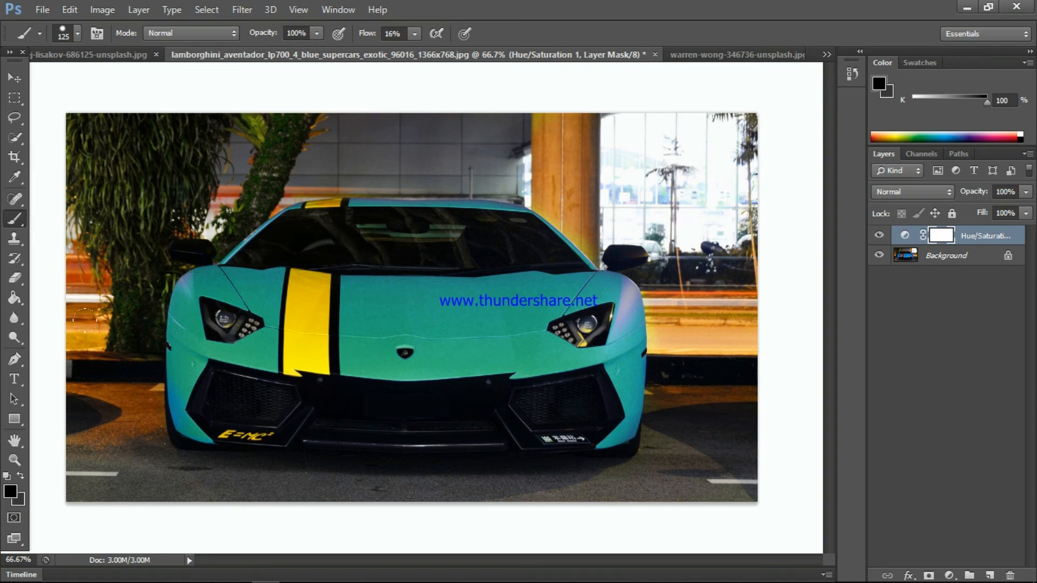
drag(92, 361, 94, 407)
click(965, 344)
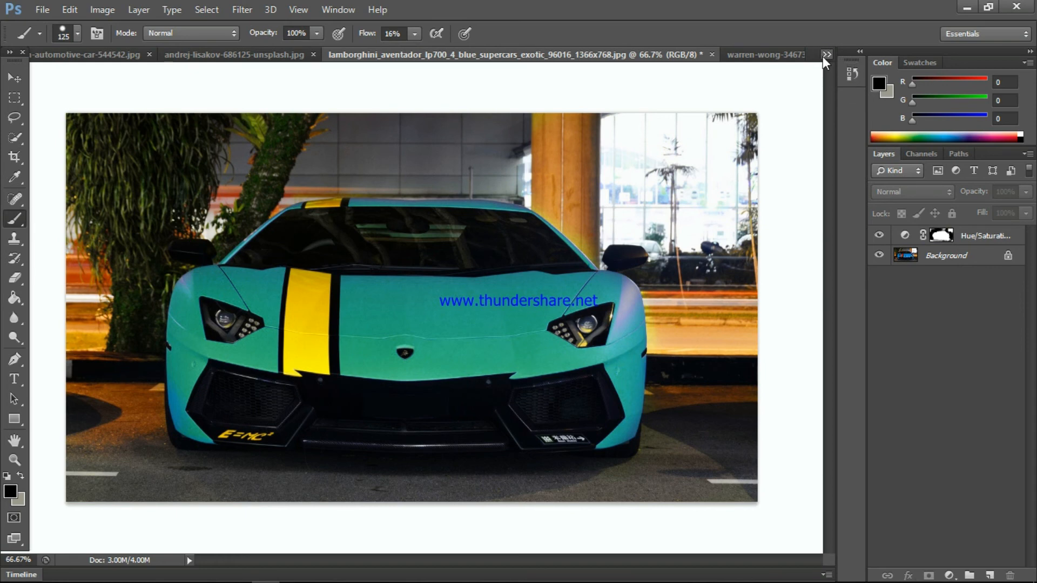
click(42, 9)
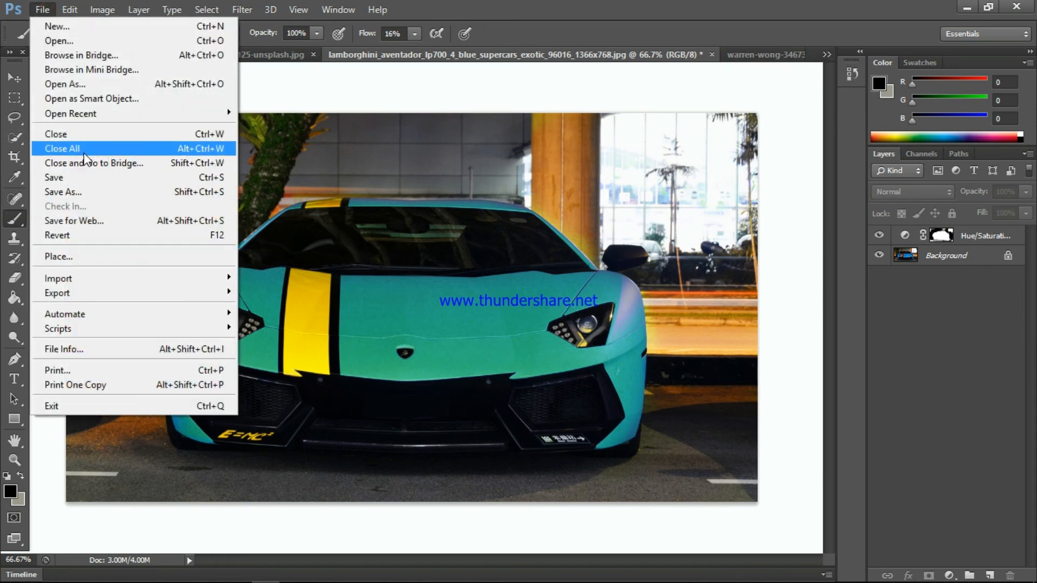
click(927, 441)
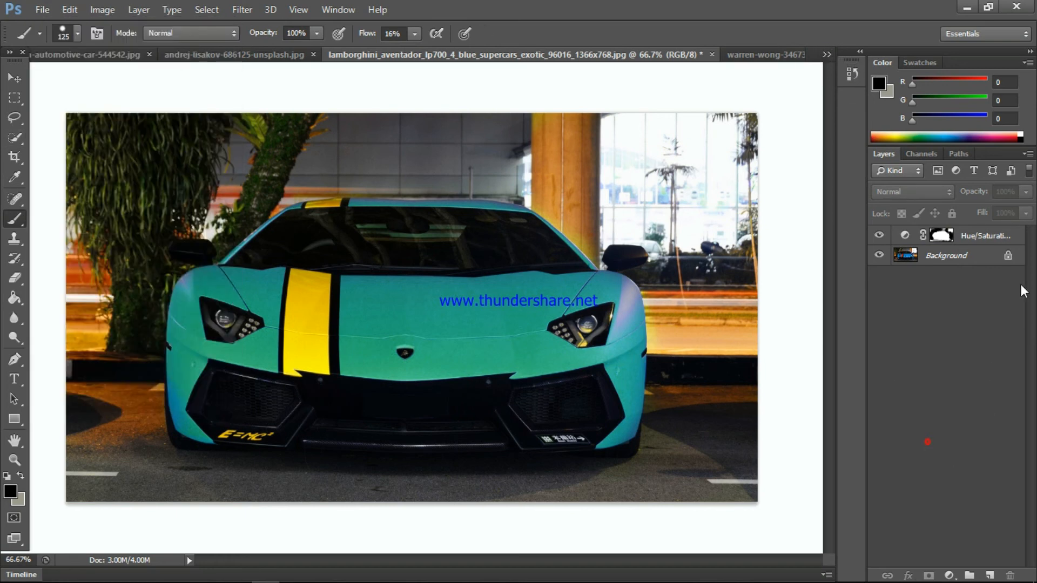